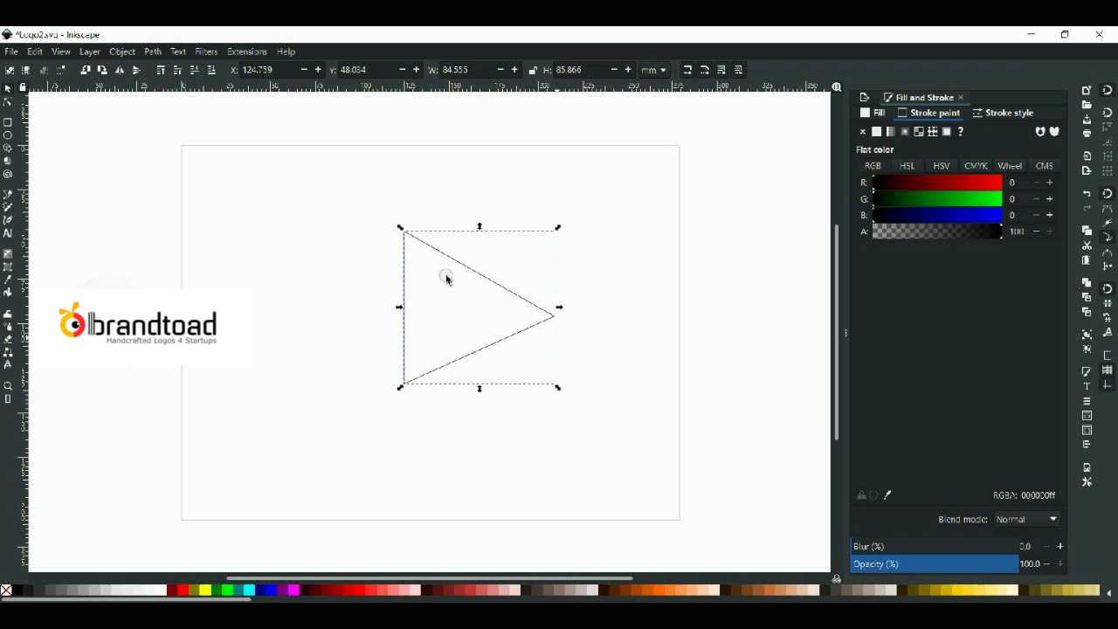
- Scale the duplicate triangle down to about 51 by 52 mm and place it inside the larger triangle
drag(559, 388, 527, 368)
drag(498, 319, 490, 324)
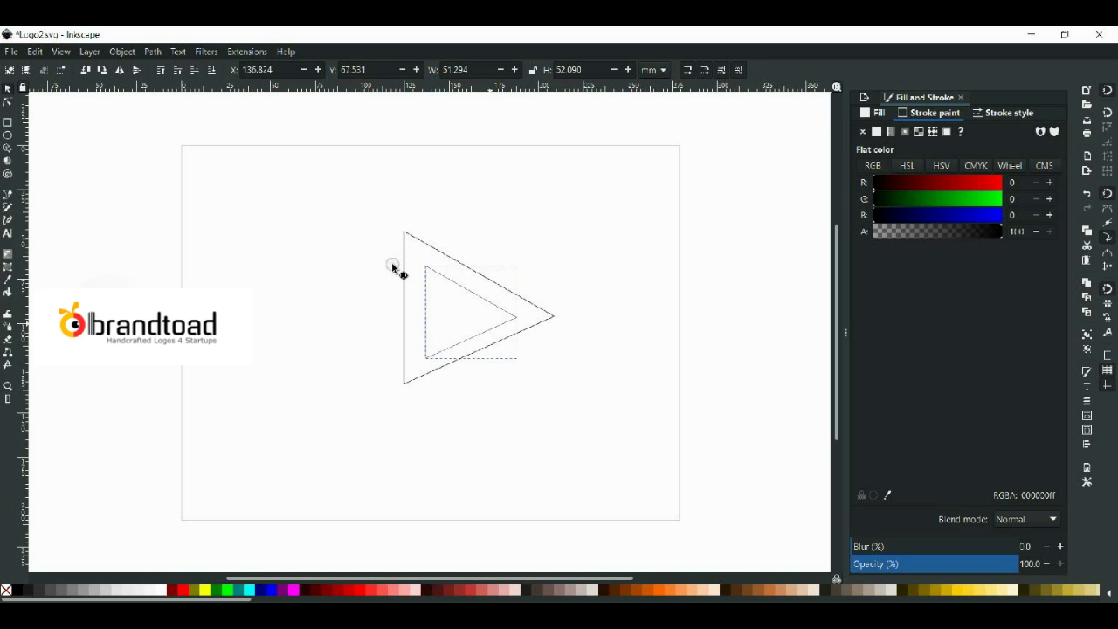
drag(393, 269, 392, 257)
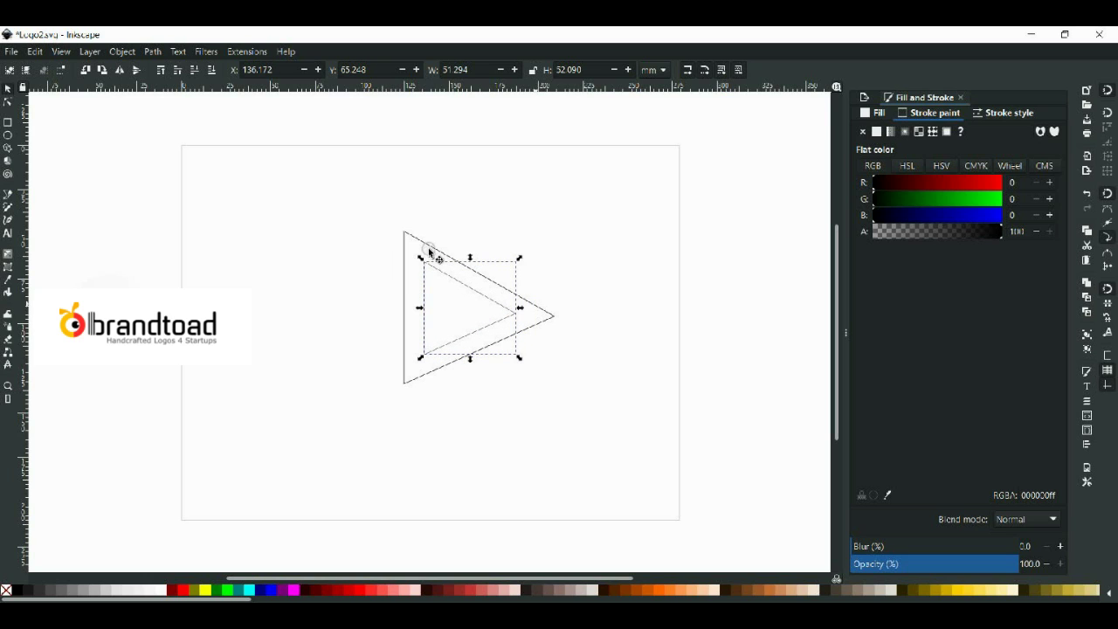
- Set the outer triangle's stroke width to 2.565 mm
click(411, 239)
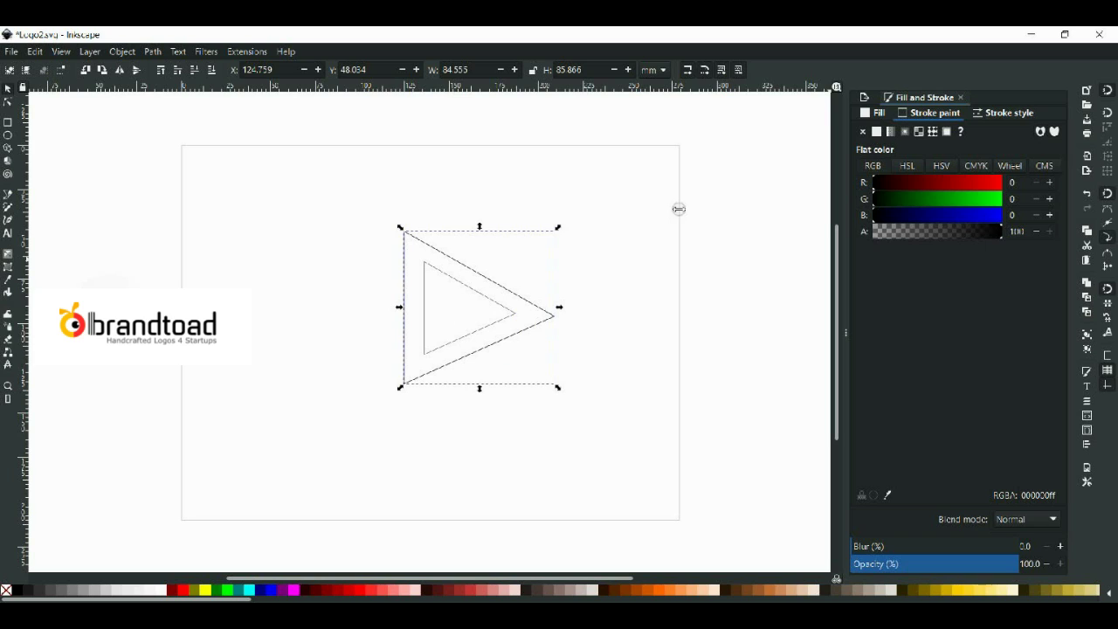
click(1004, 113)
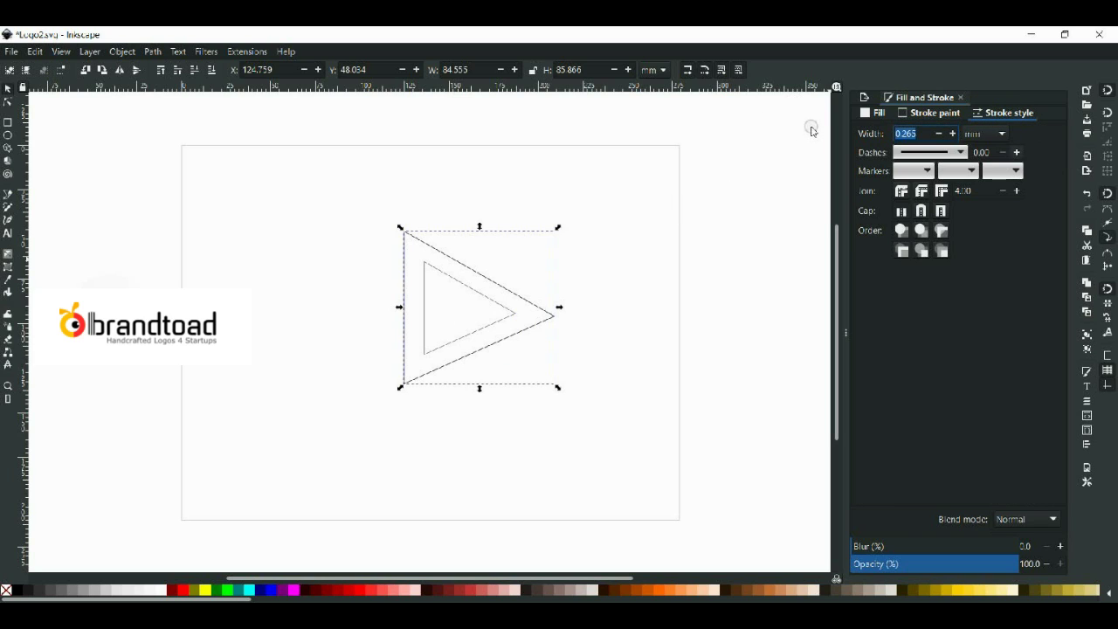
click(1017, 152)
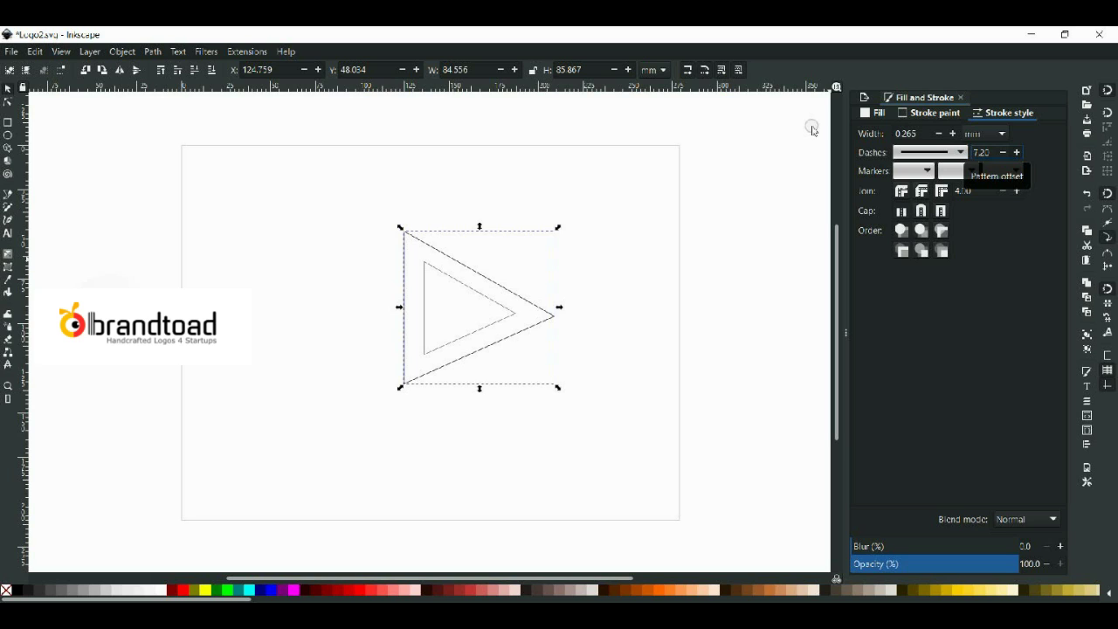
click(953, 134)
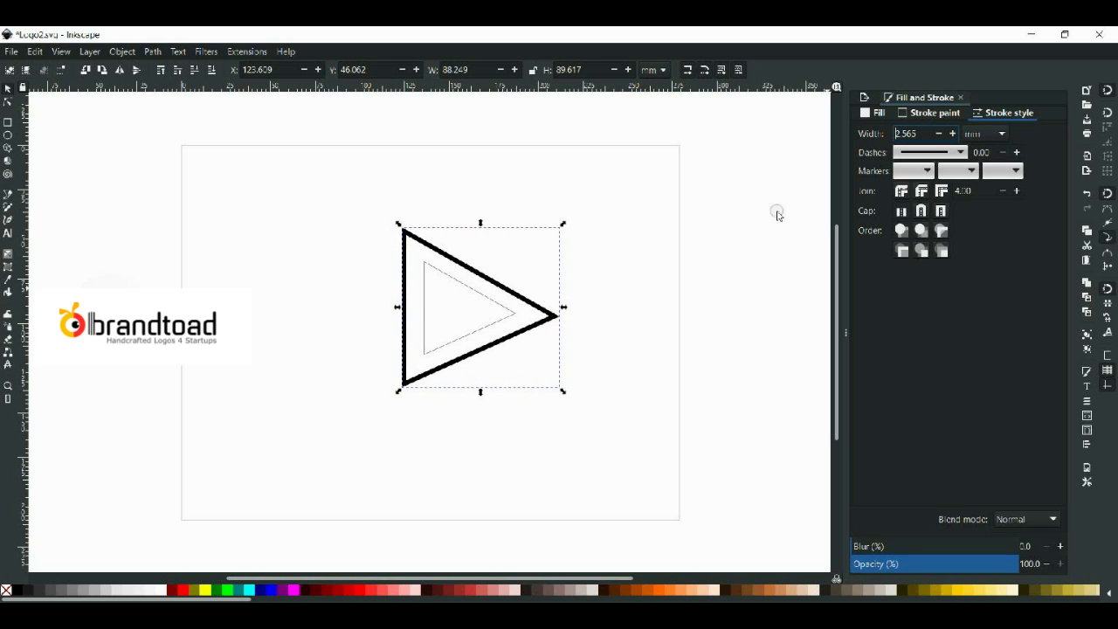
click(923, 209)
- Fill the inner triangle with orange and set its stroke width to 0 mm
click(496, 303)
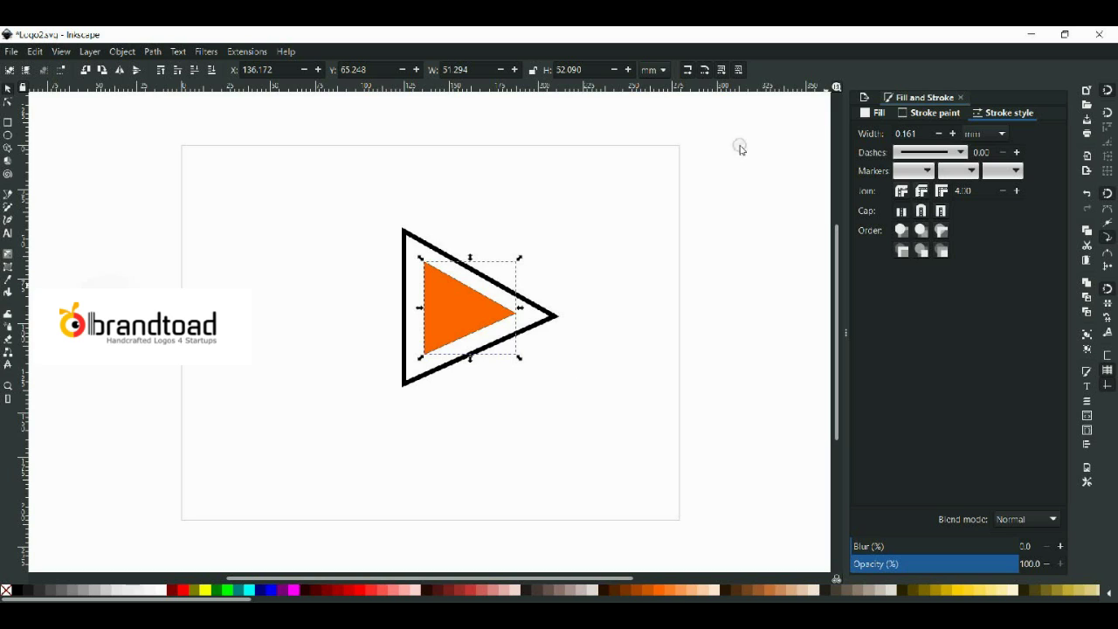
click(926, 113)
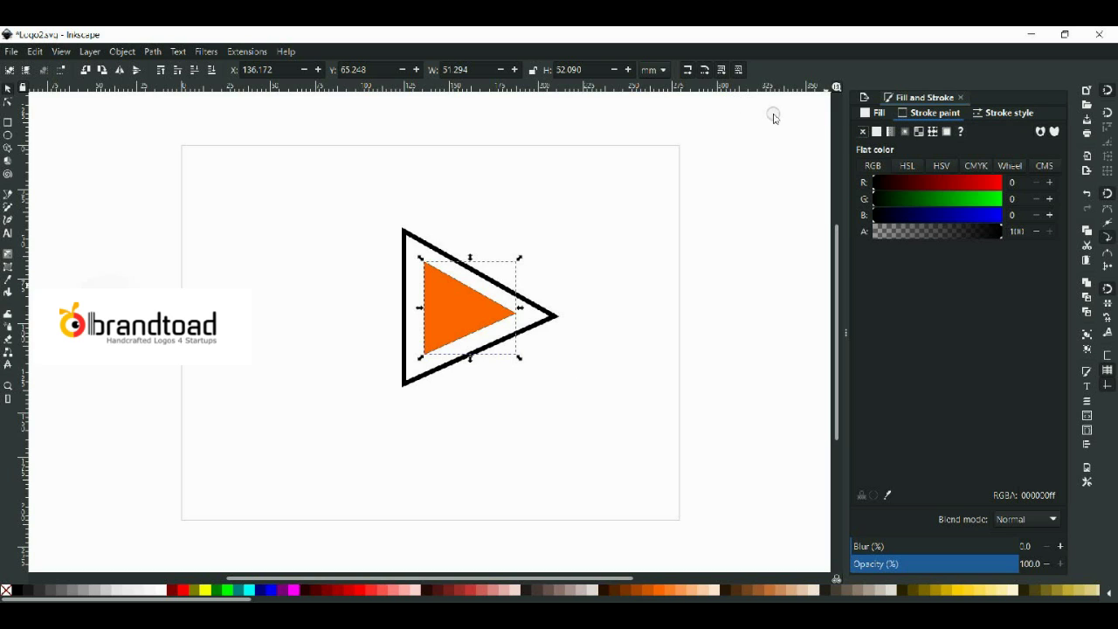
click(1005, 113)
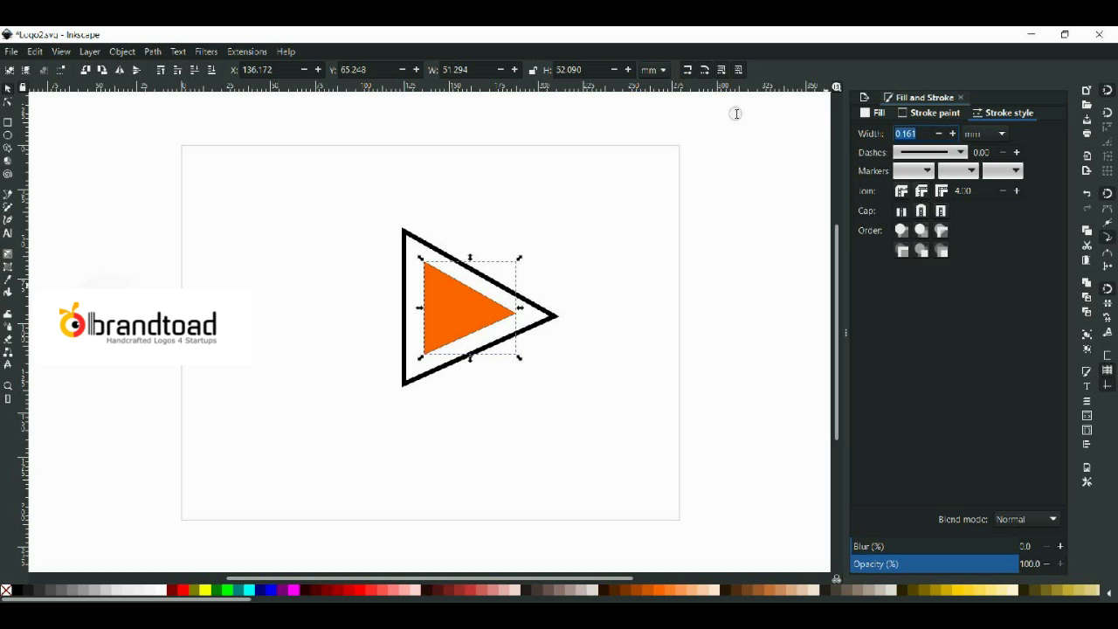
text(0)
key(Return)
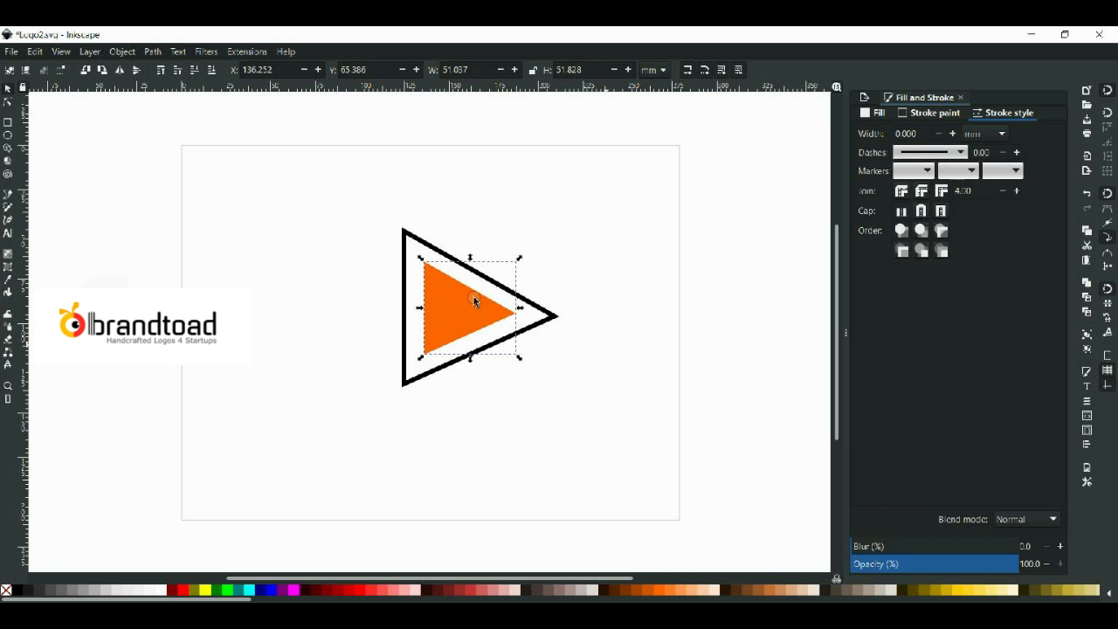
click(581, 369)
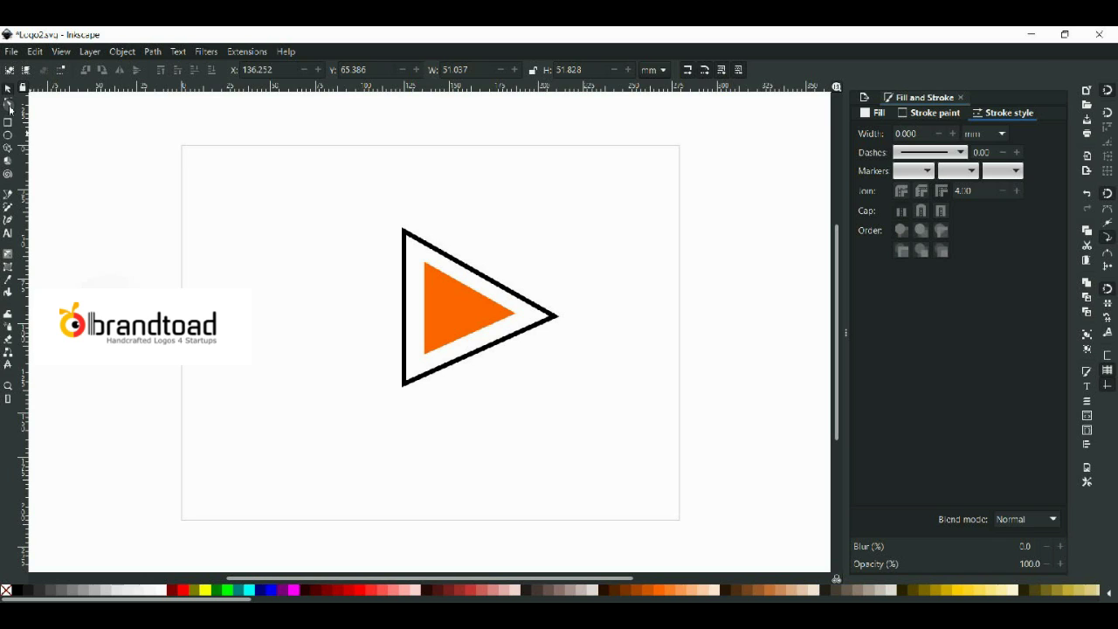
- Draw a rounded orange bar about 50.5 by 7.5 mm and arrange three staggered copies across the triangles' vertical edges as speed lines
click(8, 122)
mouse_move(298, 298)
mouse_down()
mouse_move(389, 315)
mouse_move(411, 304)
mouse_up()
click(8, 94)
double_click(381, 305)
click(8, 94)
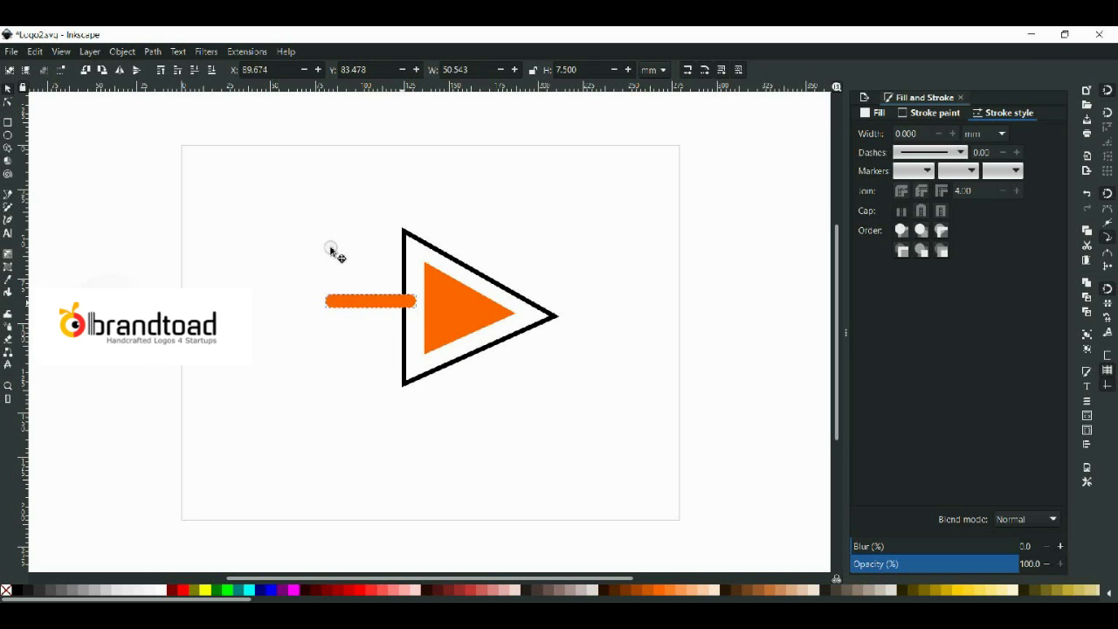
mouse_move(331, 250)
mouse_down()
mouse_move(354, 262)
mouse_move(344, 252)
mouse_move(325, 276)
mouse_up()
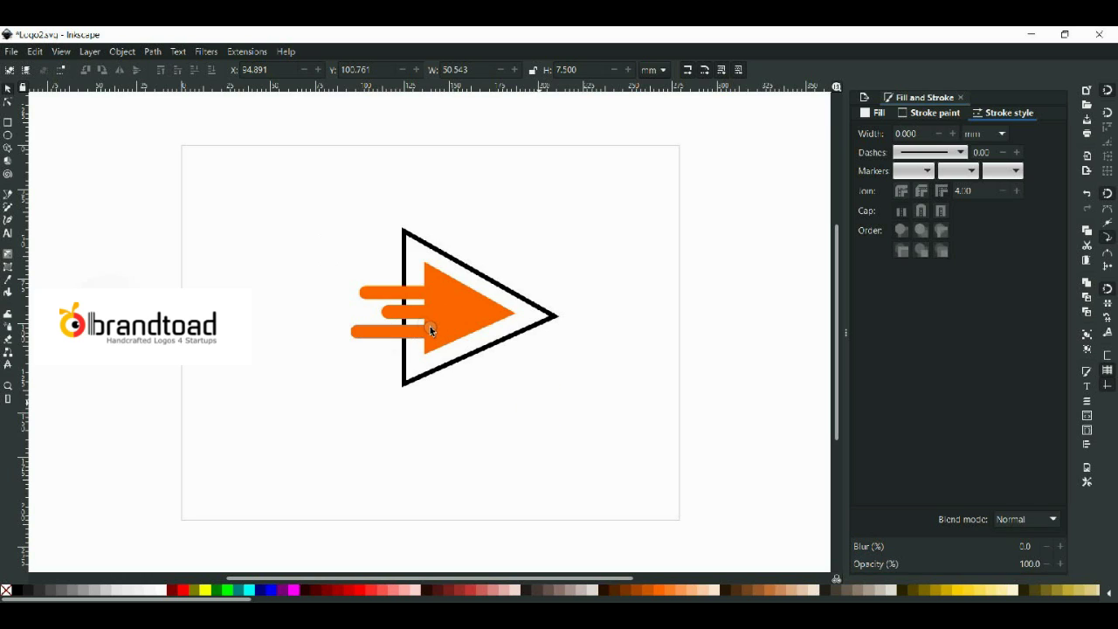
- Narrow the outer triangle outline to about 83 mm wide, keeping its vertical edge in place
click(457, 262)
drag(563, 308, 540, 308)
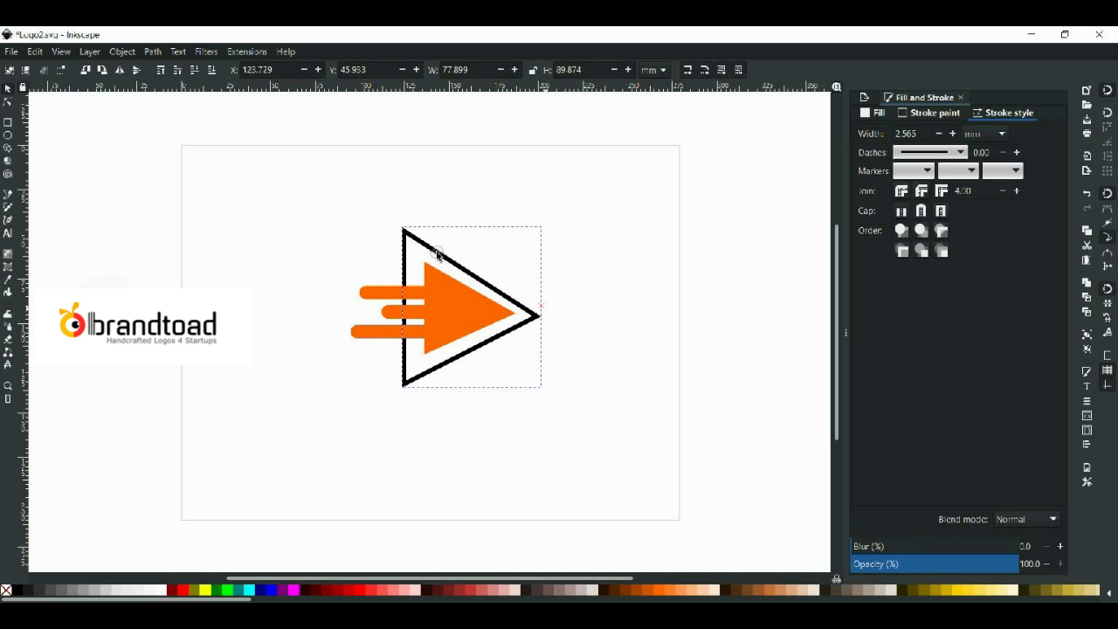
drag(437, 254, 444, 251)
click(615, 367)
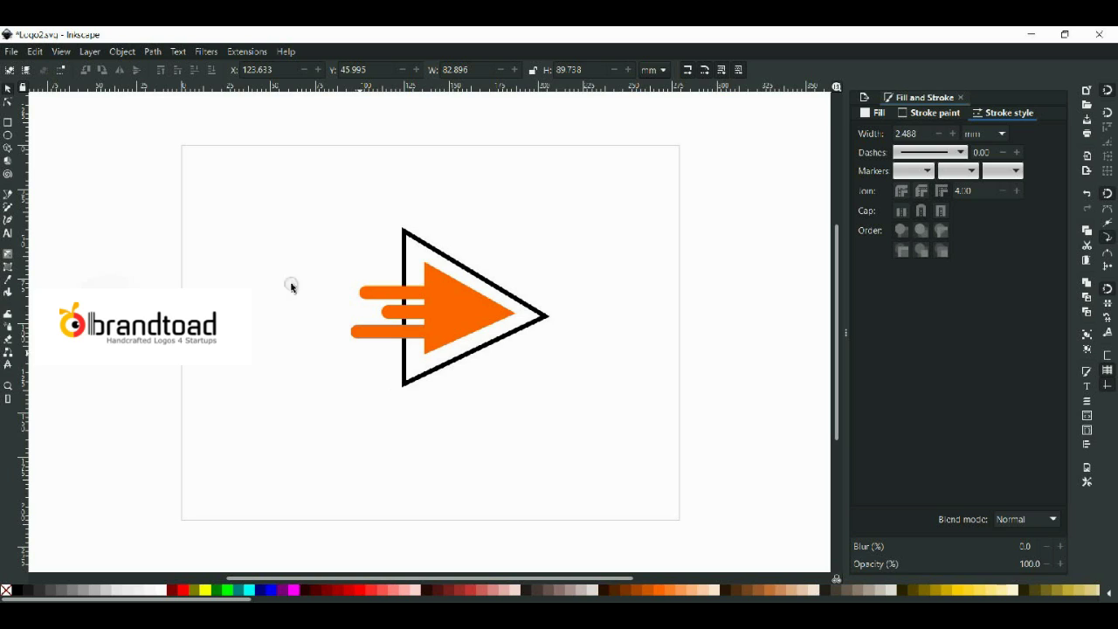
- Colour a copy of the upper bar white and draw a rectangle about 61 by 105 mm covering everything left of the orange triangle
key(Tab)
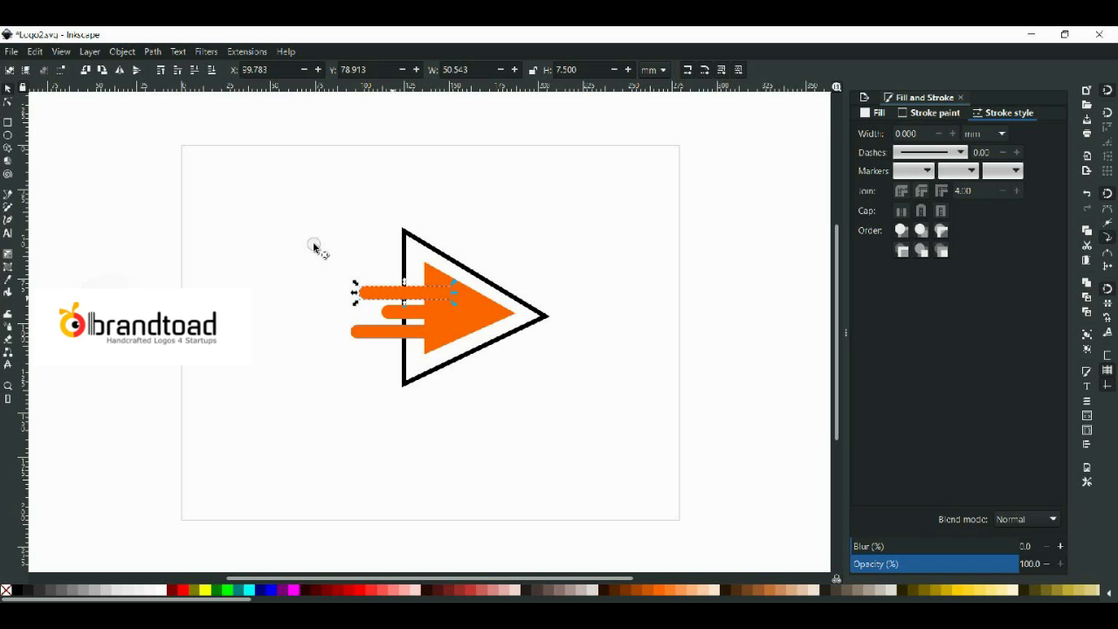
click(164, 590)
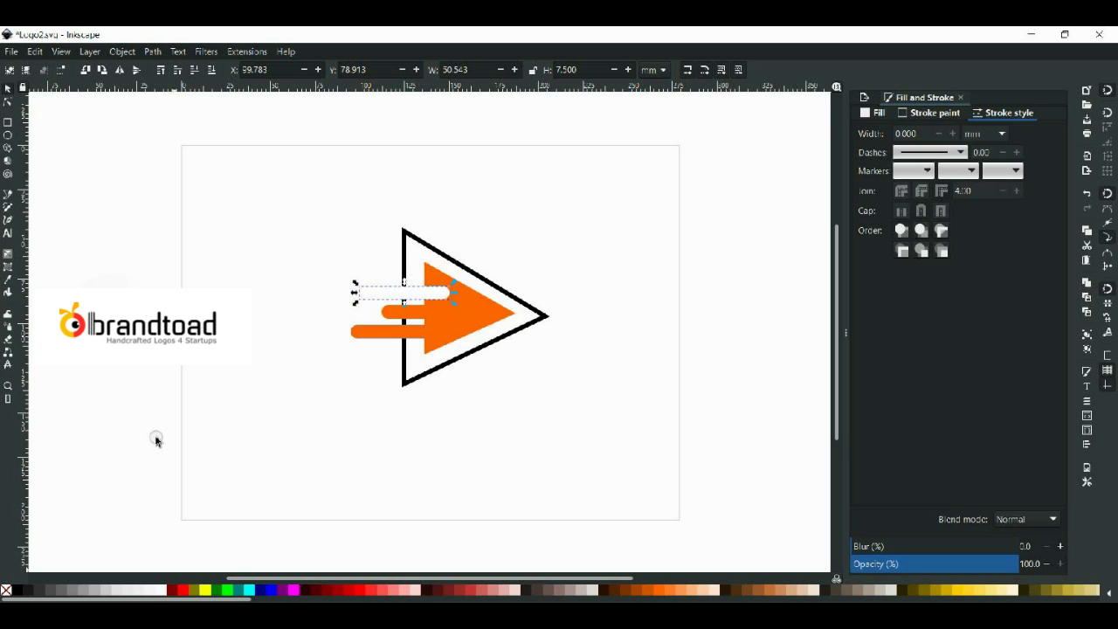
click(8, 123)
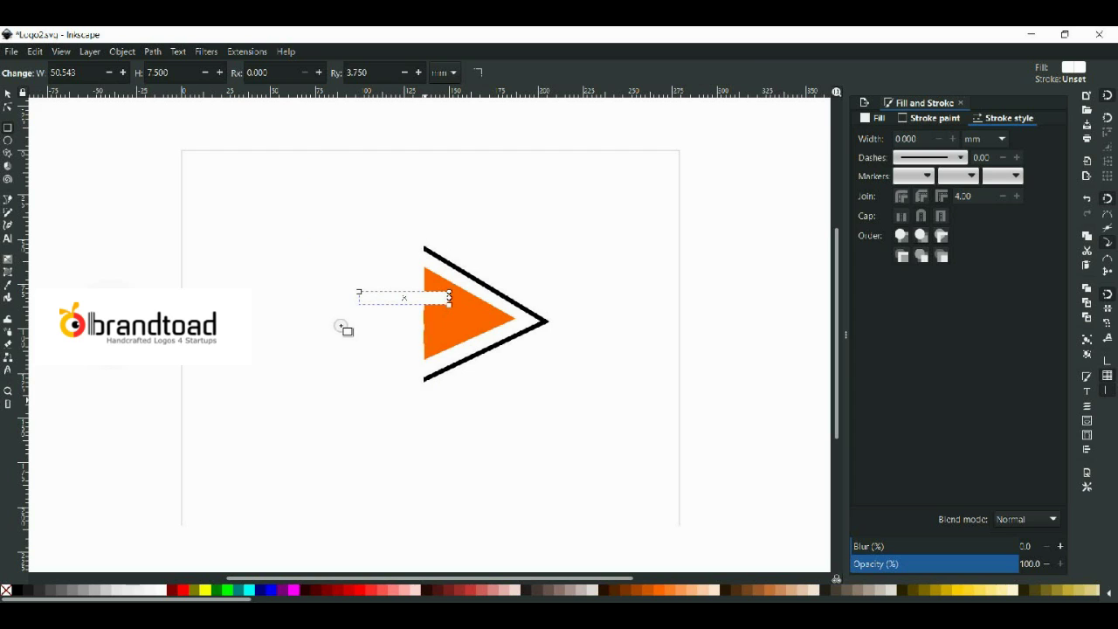
click(340, 326)
click(8, 93)
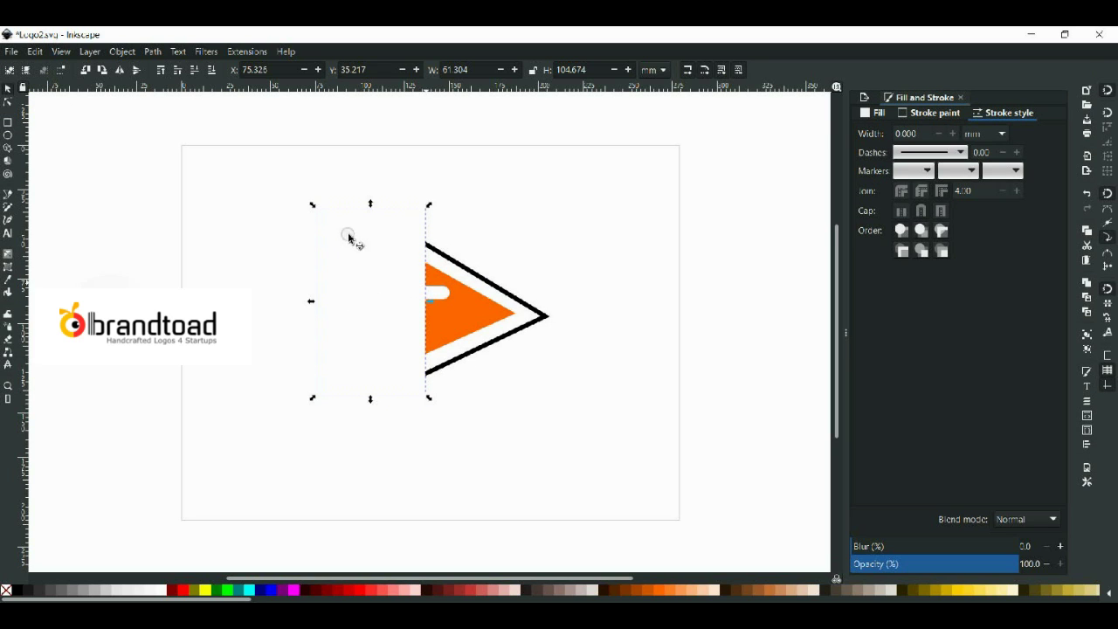
- Subtract the covering rectangle from the white bar with Difference, leaving only the part inside the orange triangle
shift+click(442, 294)
click(153, 52)
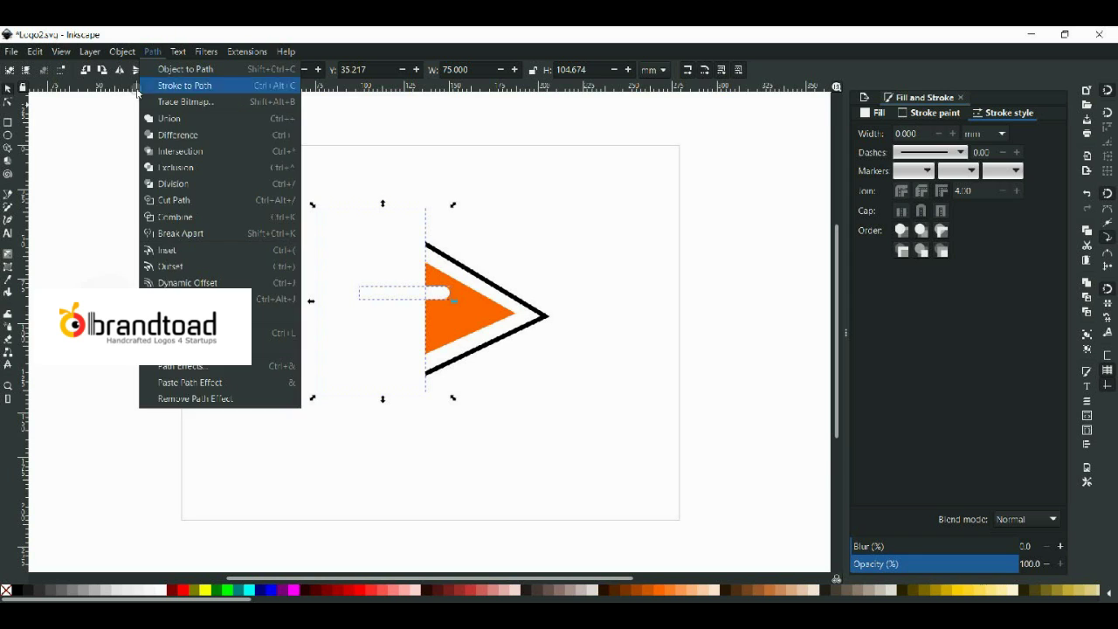
click(177, 132)
- Duplicate the trimmed white bar end and align the copy with the middle orange bar inside the triangle
click(437, 292)
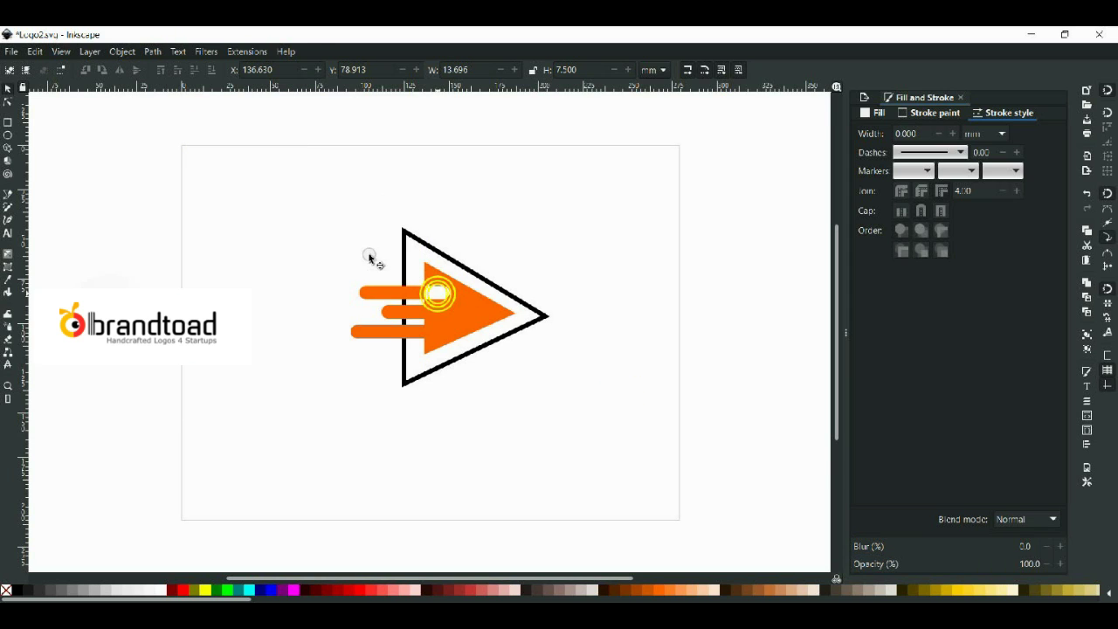
key(ctrl+d)
drag(438, 293, 438, 313)
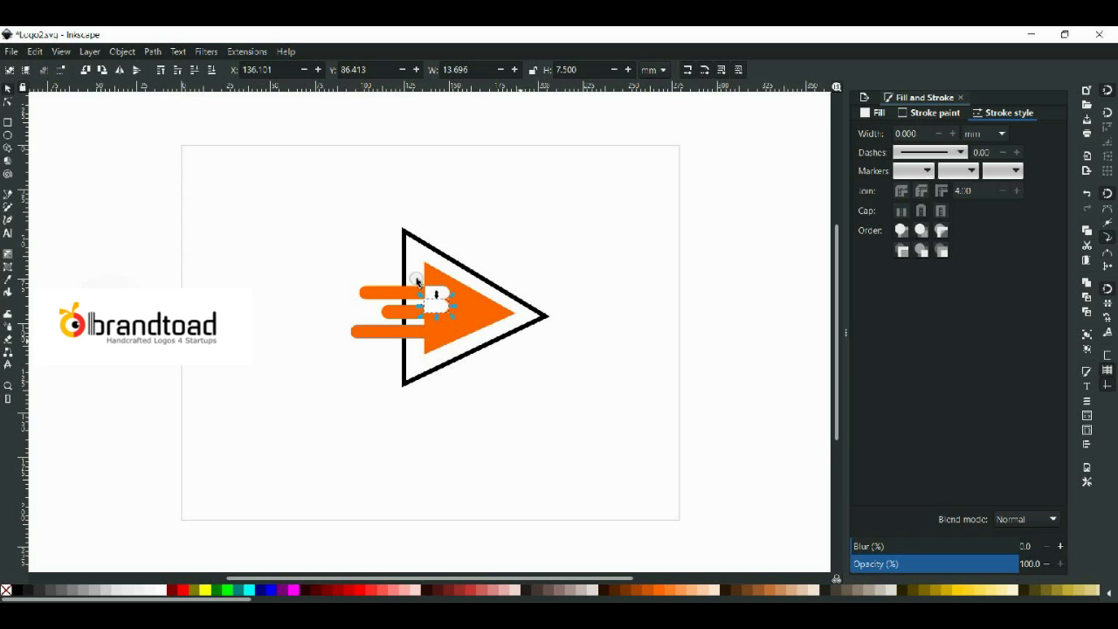
key(Left)
key(Left)
key(Down)
key(Down)
key(Down)
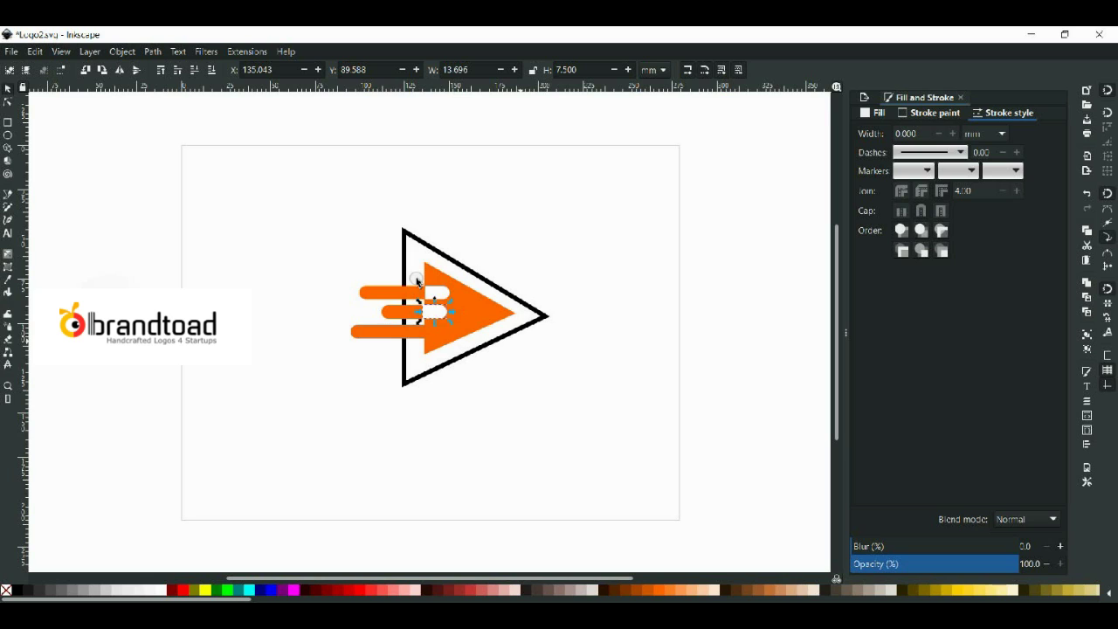
key(Page_Down)
key(Page_Up)
click(590, 397)
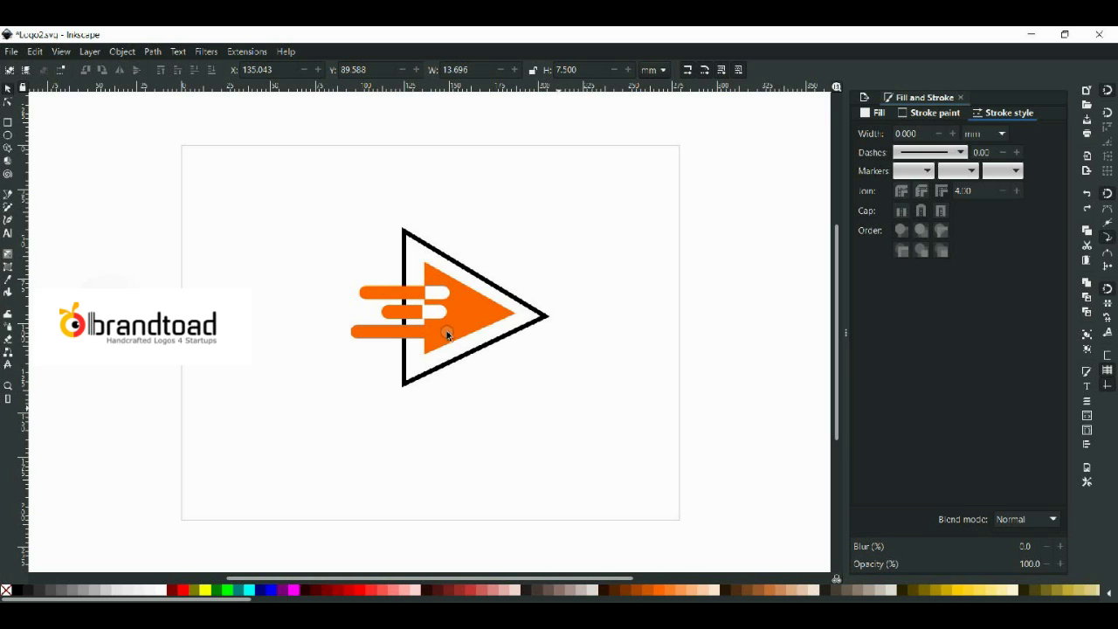
- Change the outer triangle's stroke colour to dark red 5f0500
click(437, 250)
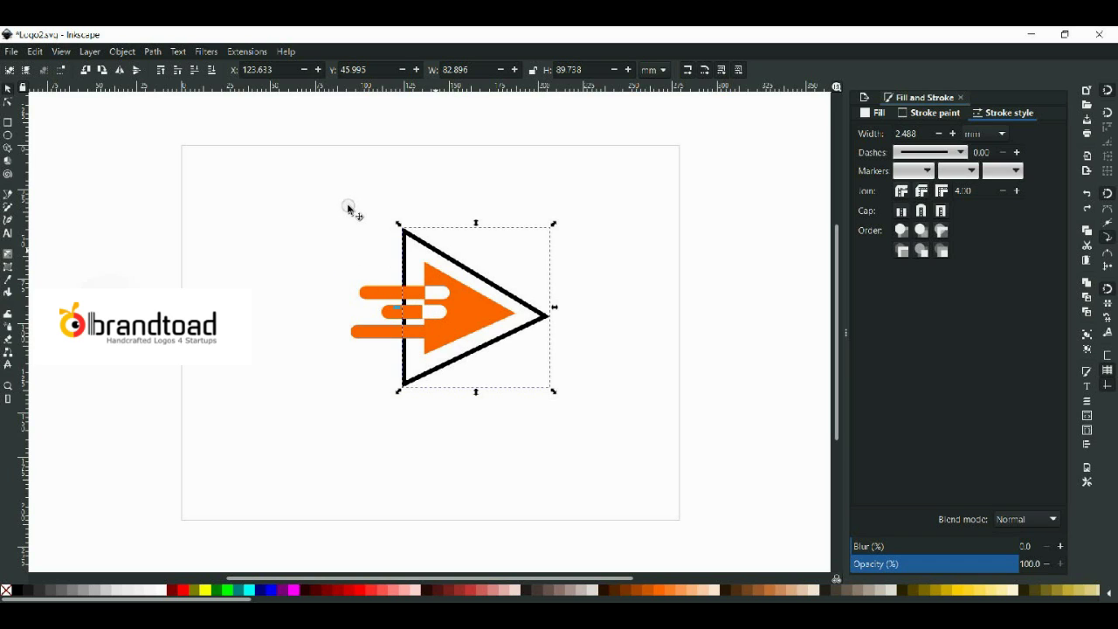
click(929, 112)
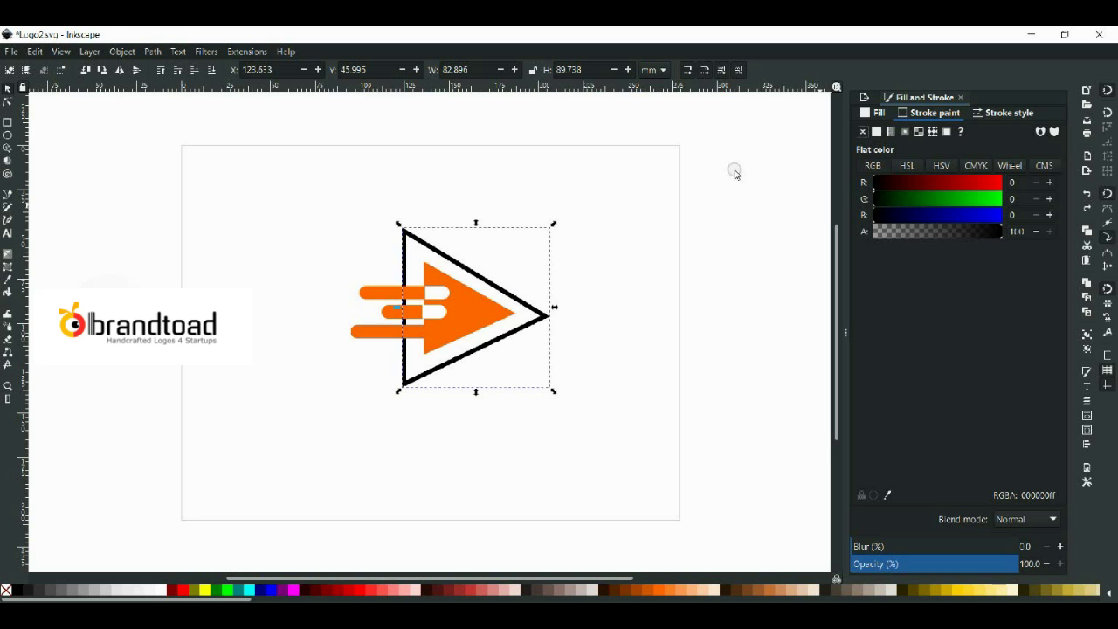
mouse_move(896, 199)
mouse_down()
mouse_move(876, 199)
mouse_move(892, 182)
mouse_move(931, 183)
mouse_up()
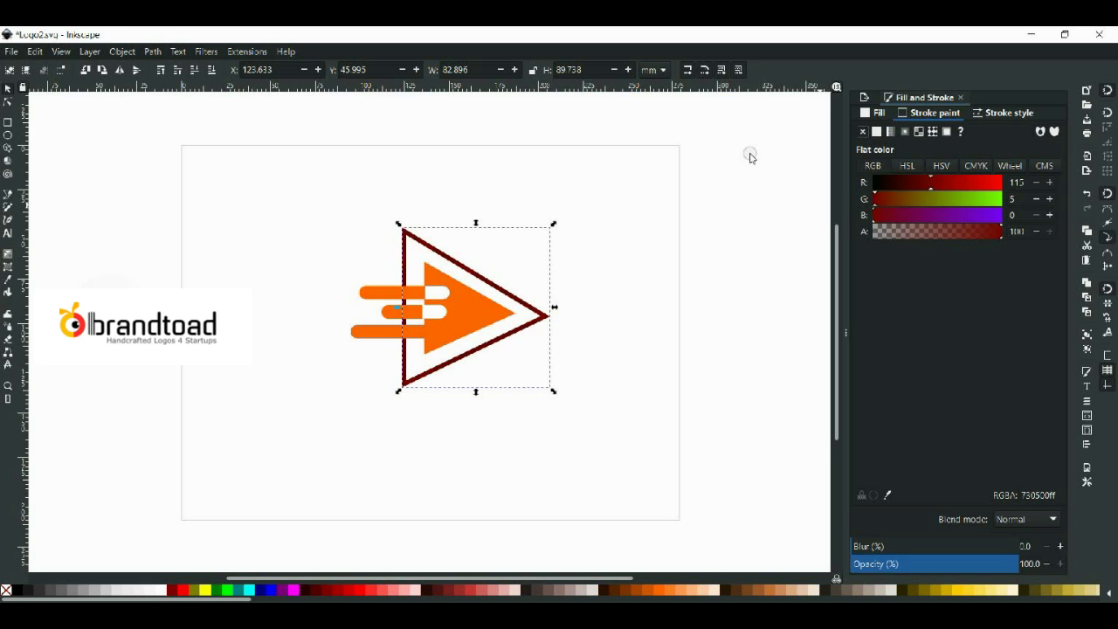
click(531, 264)
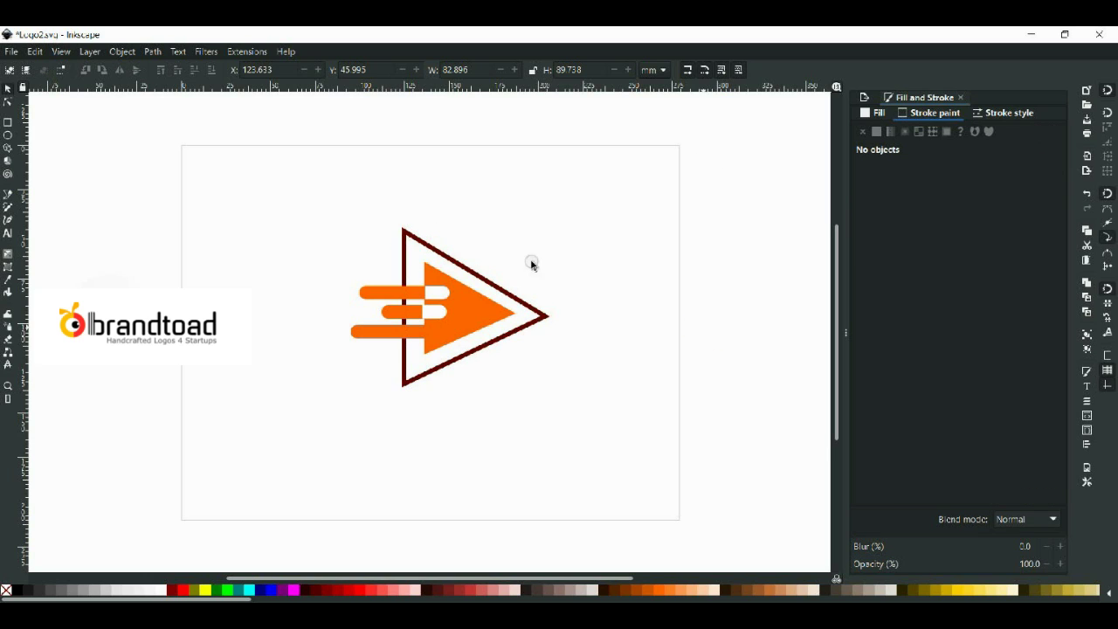
click(332, 199)
- Delete the outline's upper-left corner node and extend the remaining curve handle upward to shape a rounded corner
double_click(414, 237)
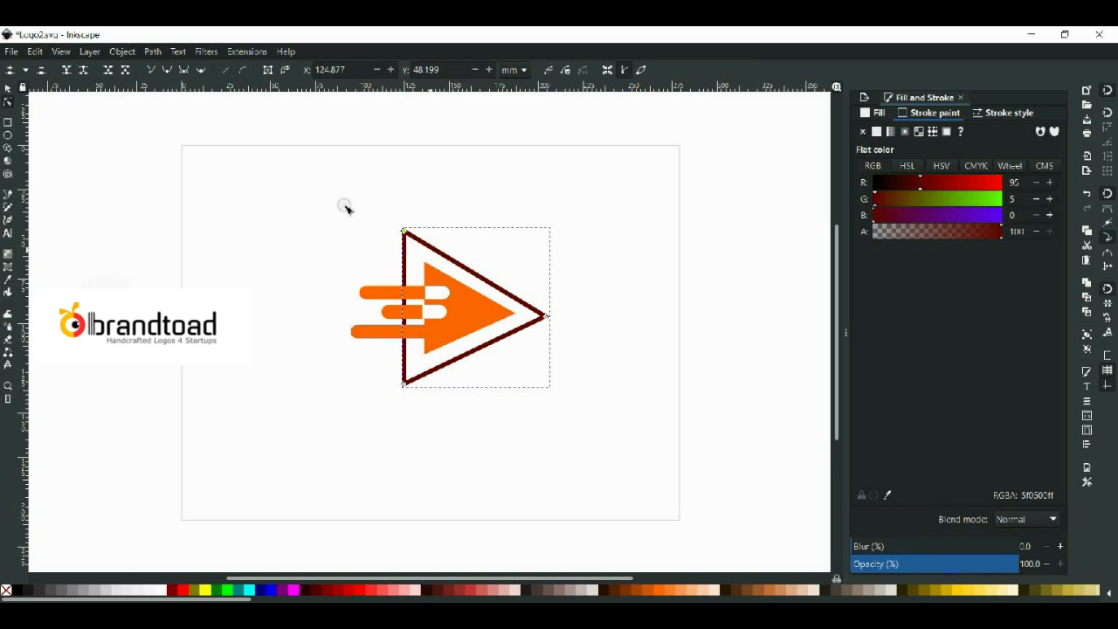
key(Delete)
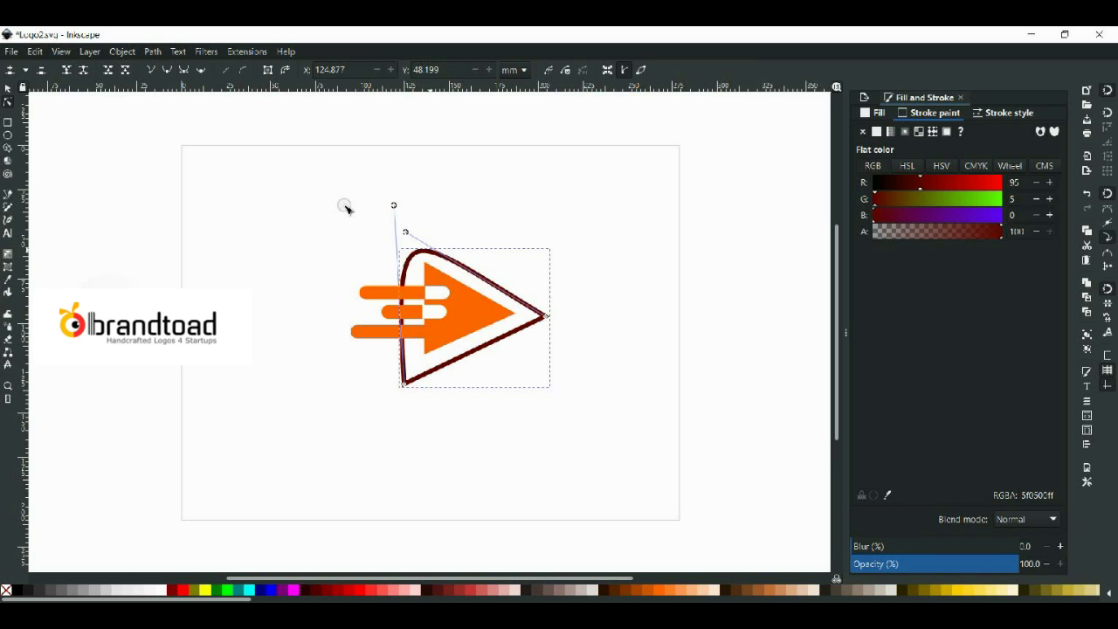
drag(405, 233, 395, 207)
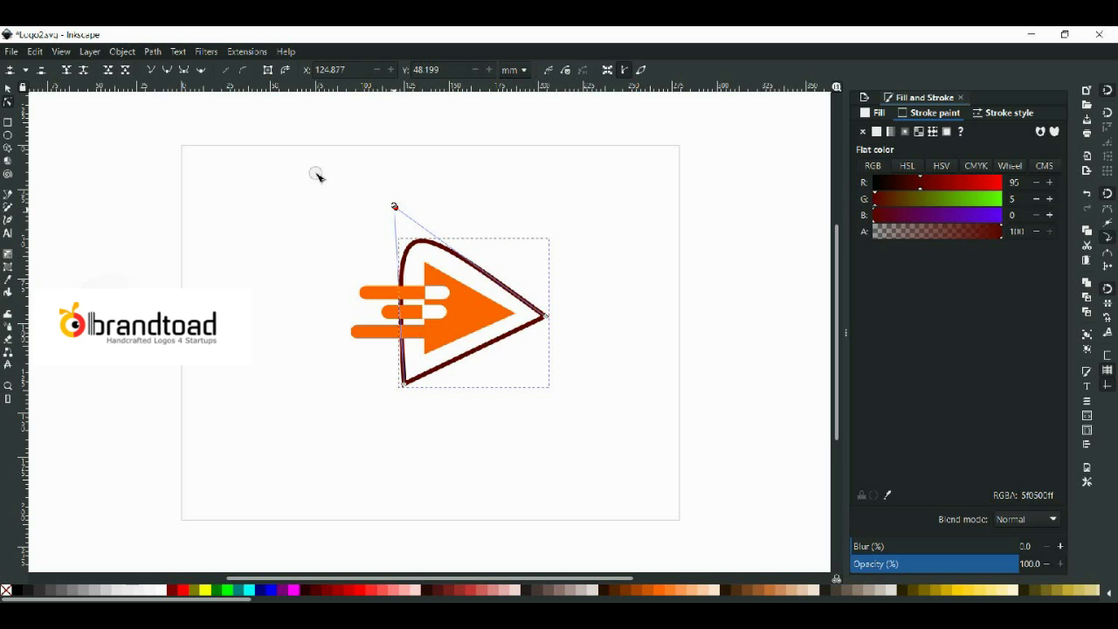
click(569, 413)
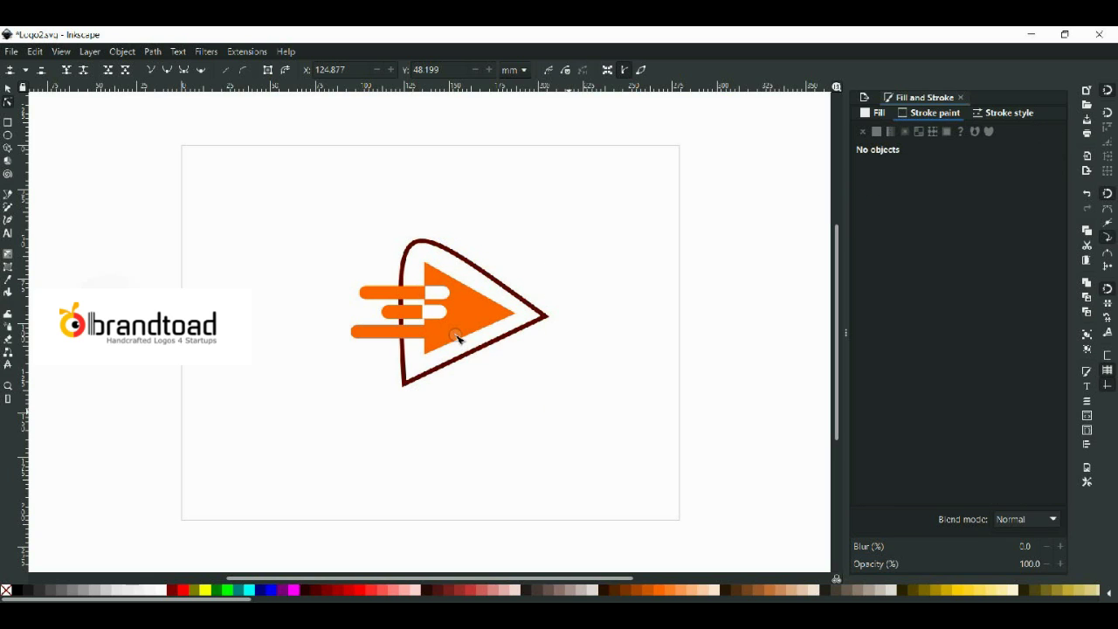
- Select all the logo shapes and rotate them together counterclockwise so the arrow tilts upward
drag(301, 195, 560, 425)
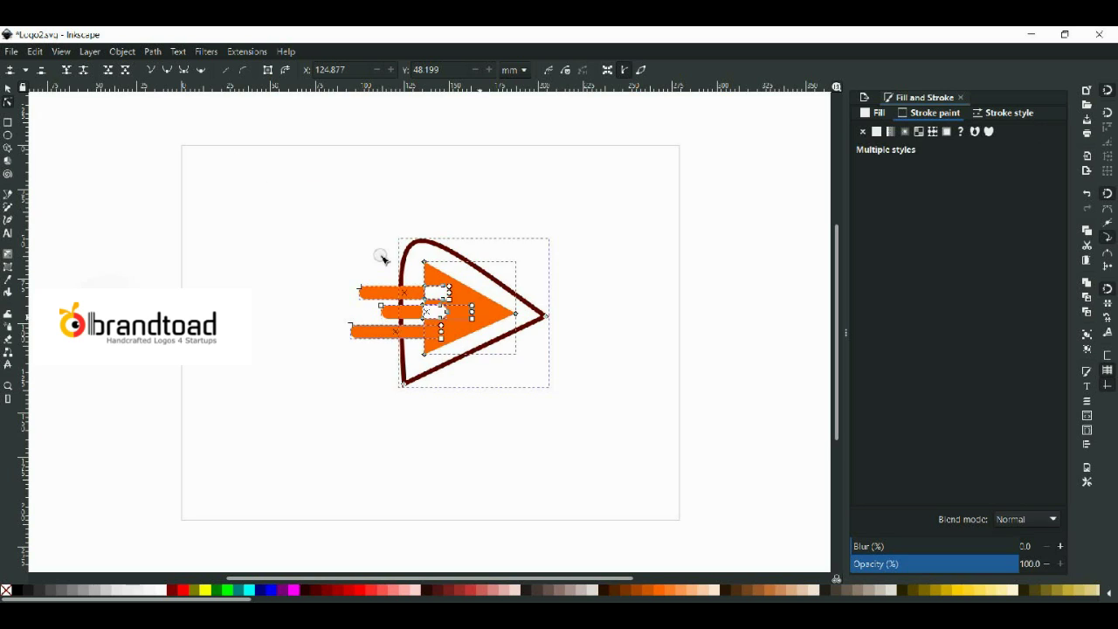
click(473, 313)
key(s)
drag(332, 184, 539, 341)
click(446, 320)
key(Escape)
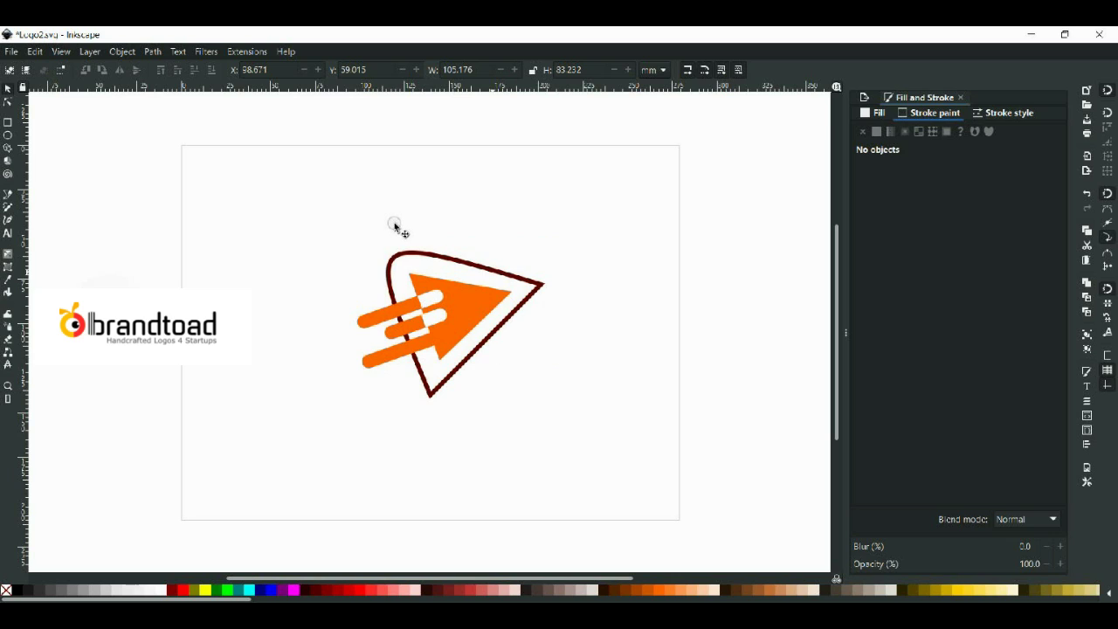
click(493, 272)
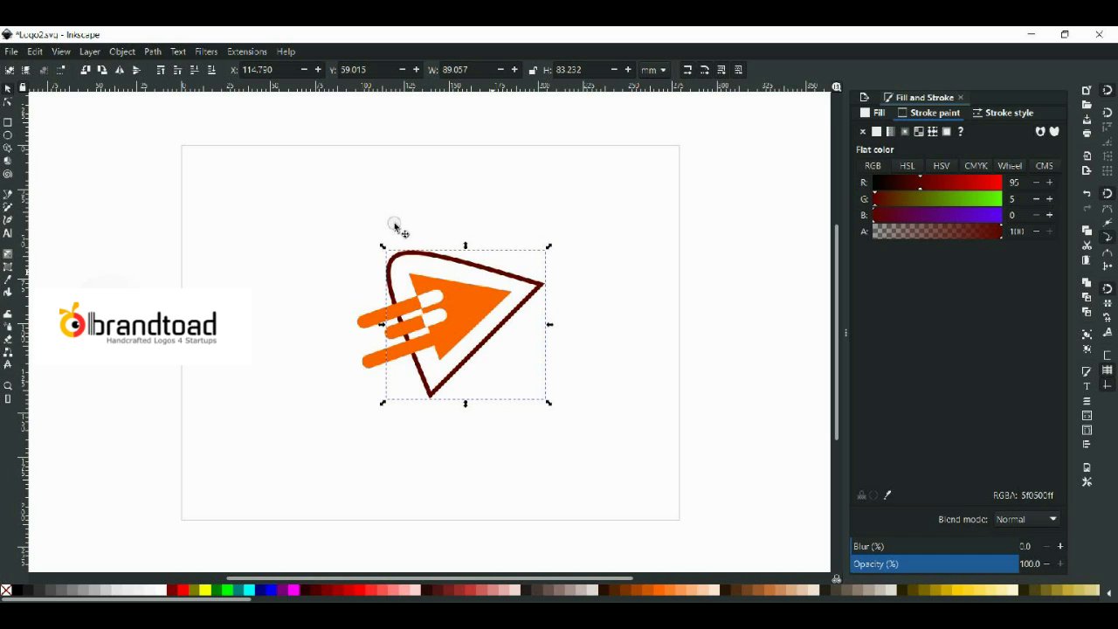
click(601, 379)
click(486, 304)
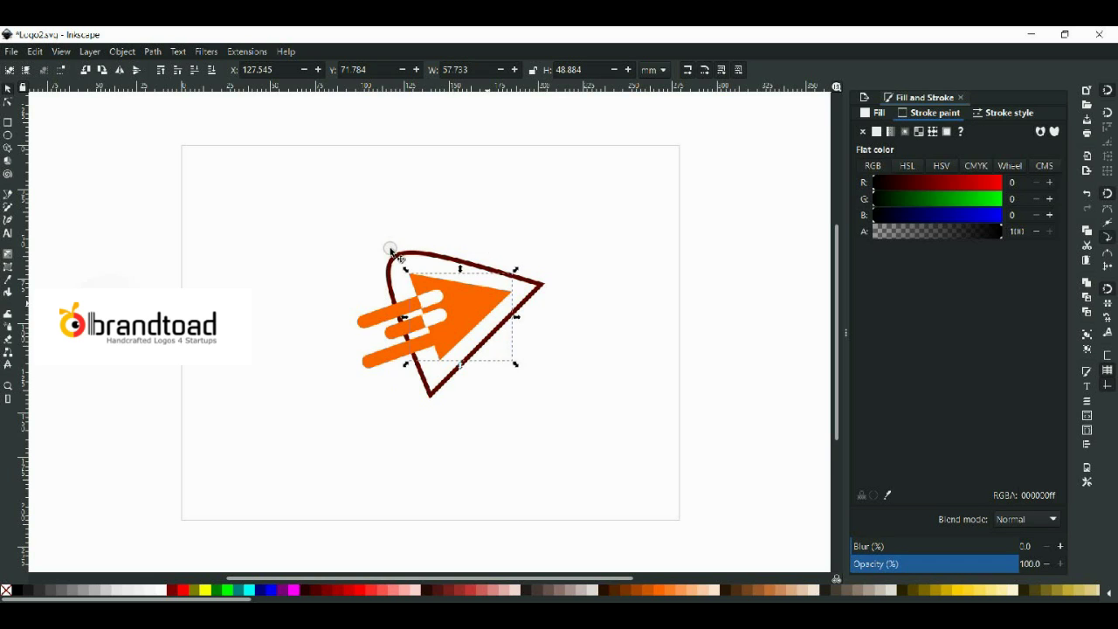
click(323, 297)
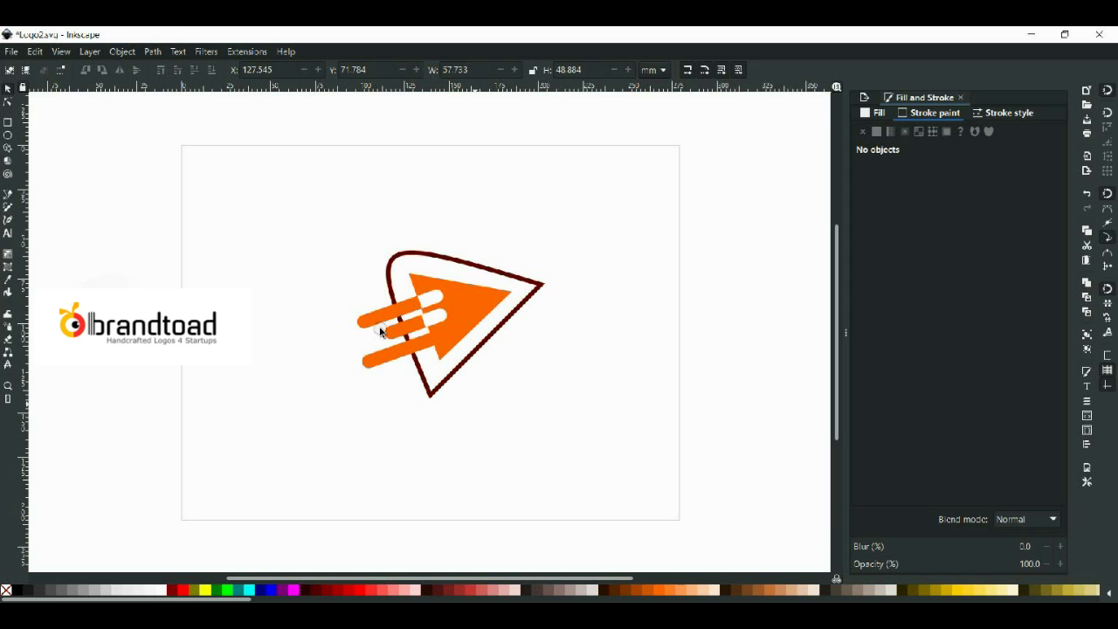
- Duplicate the dark red outline and reshape the copy, pulling its tip outward and down to about X 217.8, Y 97.6 mm
click(350, 325)
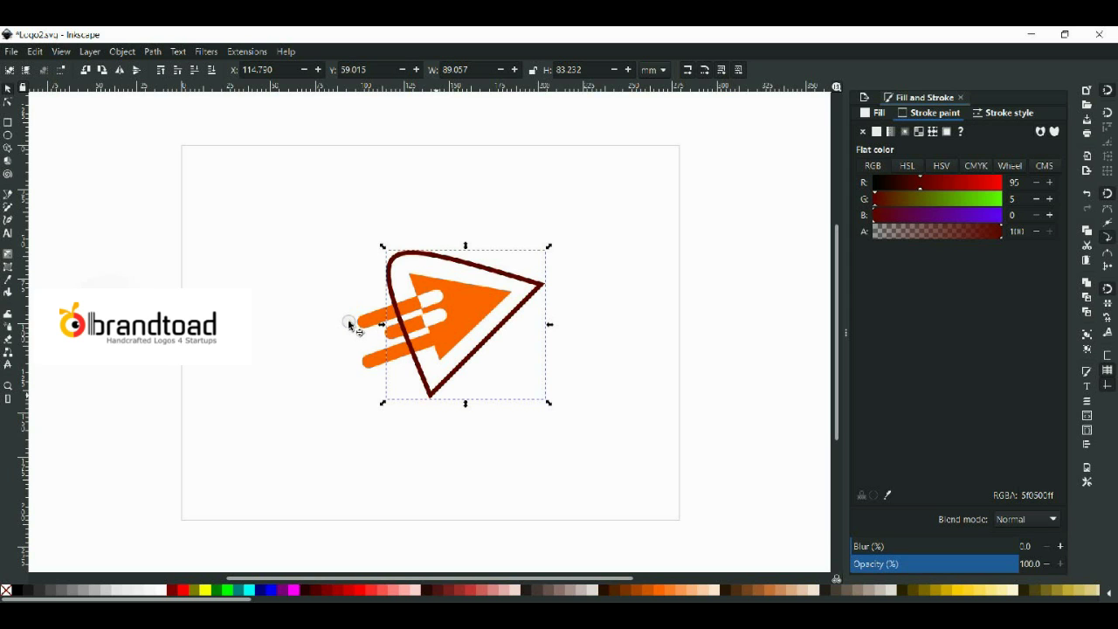
key(n)
drag(429, 250, 456, 263)
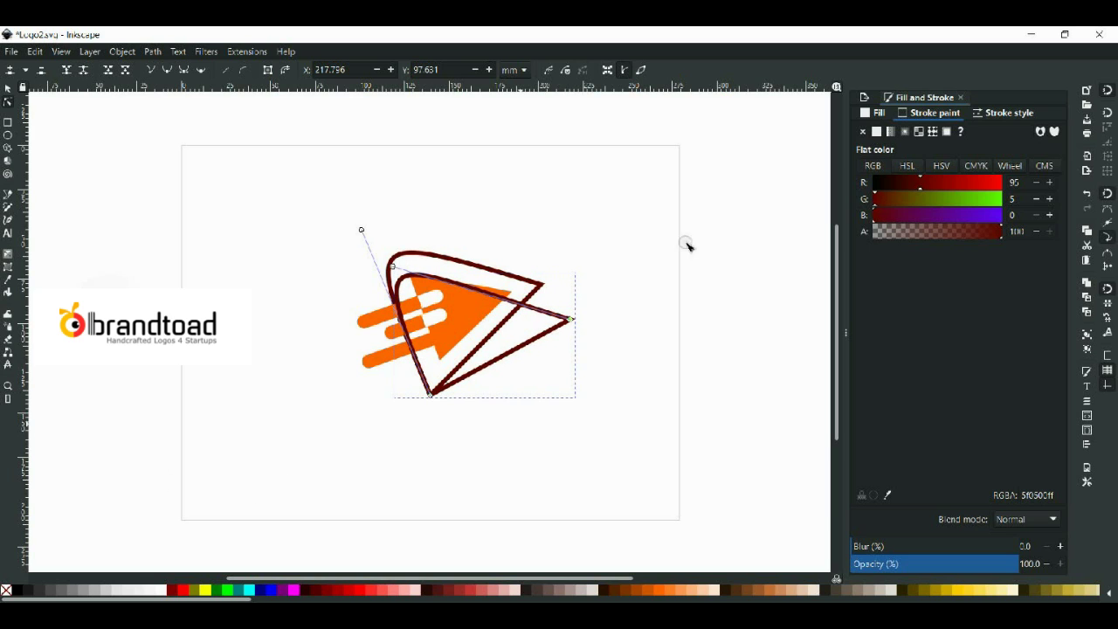
- Recolour the reshaped outline copy's stroke to black with 27% alpha (00000046)
mouse_move(938, 229)
mouse_down()
mouse_move(1002, 231)
mouse_move(1003, 200)
mouse_up()
click(956, 198)
drag(926, 180, 872, 182)
drag(943, 200, 674, 166)
drag(916, 217, 694, 180)
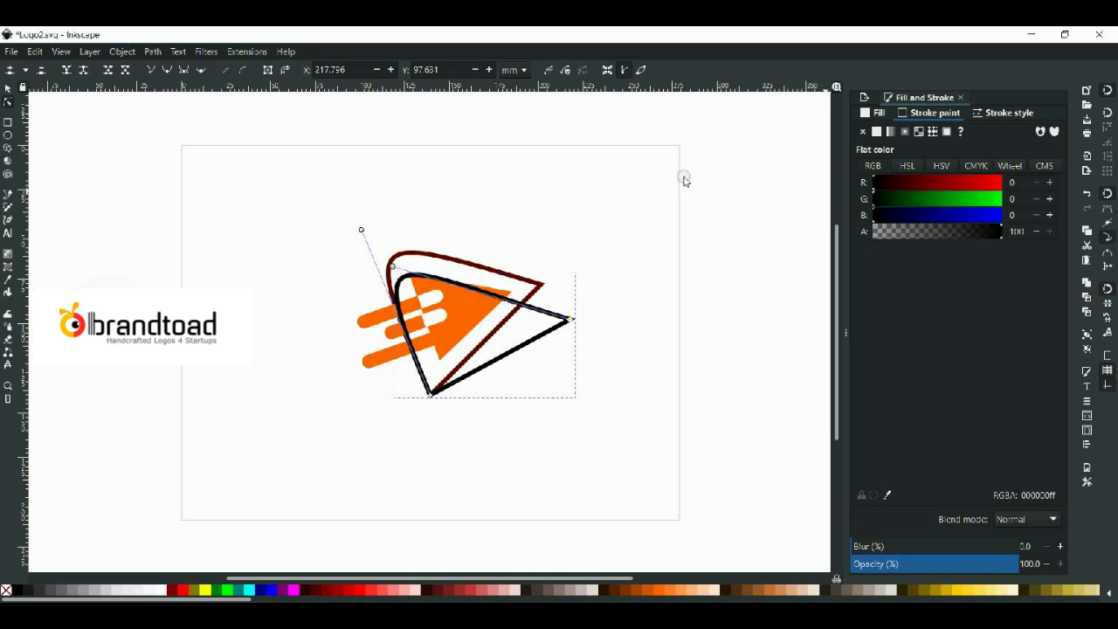
key(ctrl+z)
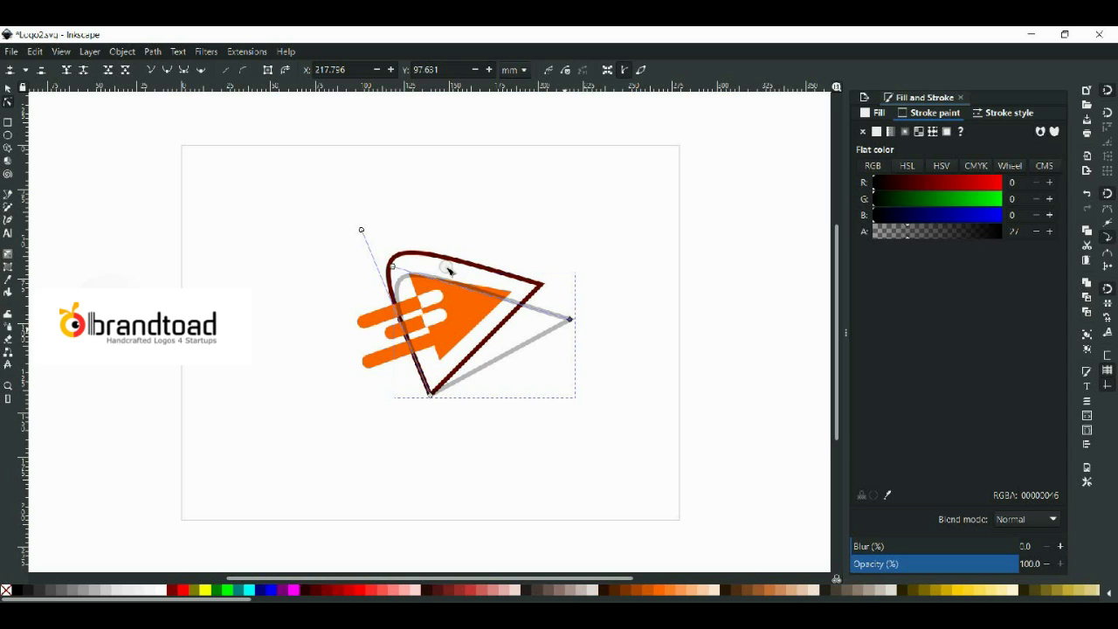
- Select all the logo shapes, scale them down together to about 95 mm wide and move them slightly up the page
click(8, 89)
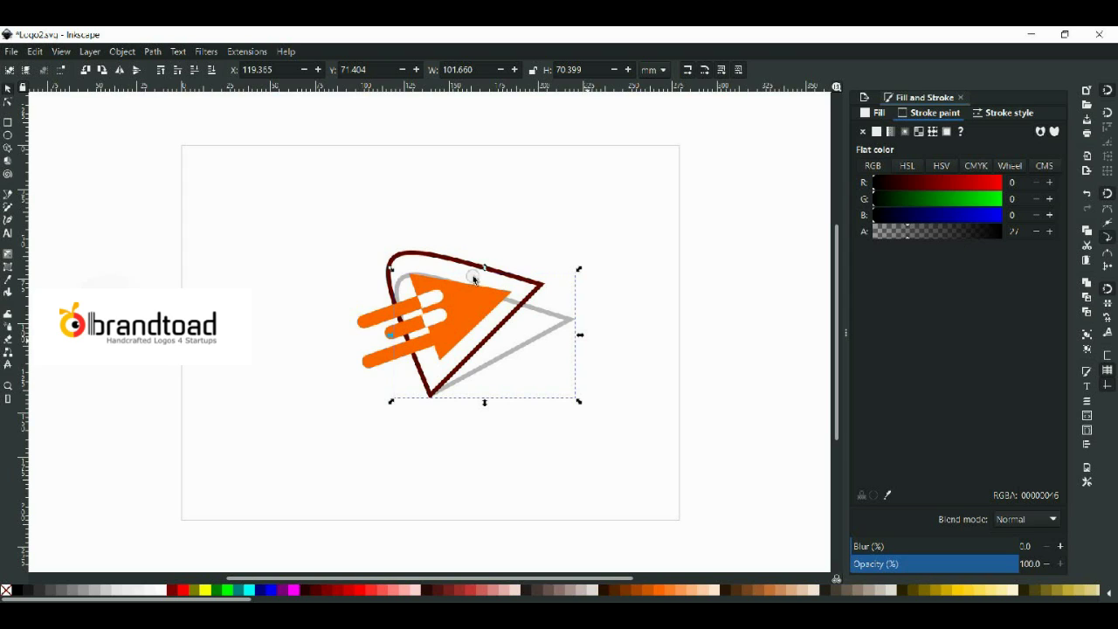
click(479, 277)
drag(612, 422, 259, 179)
drag(579, 402, 553, 385)
drag(415, 268, 395, 233)
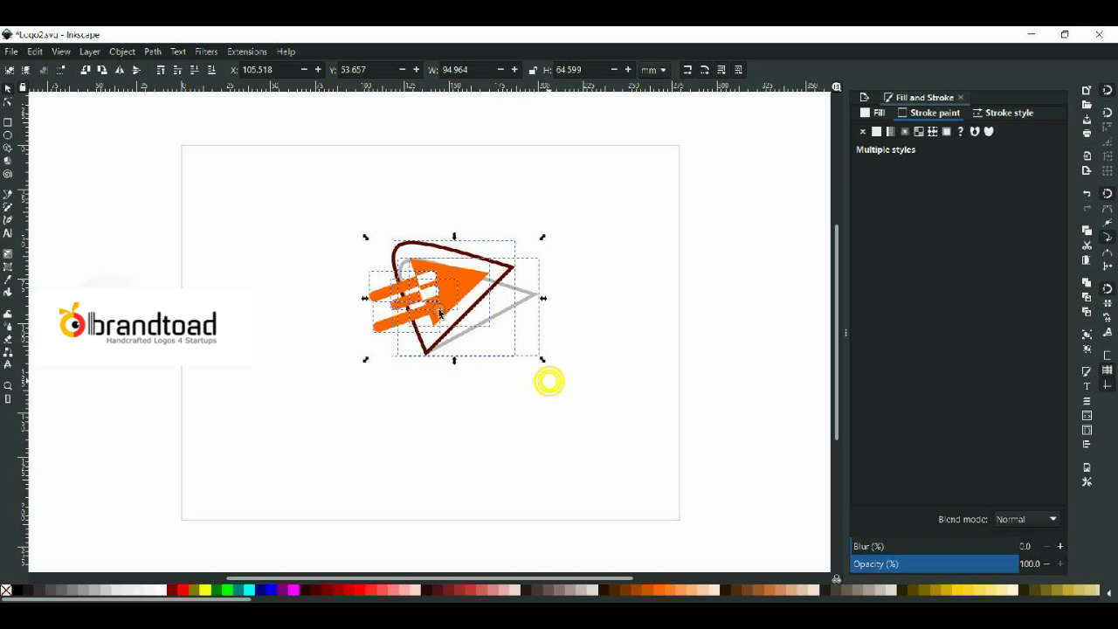
click(547, 379)
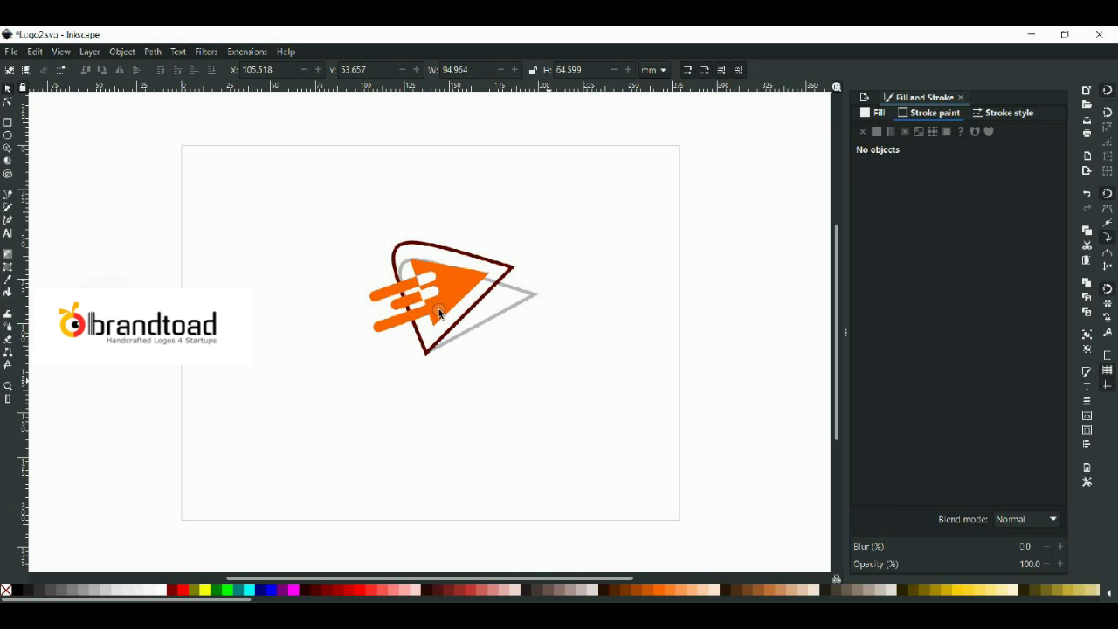
- Add the text BOOKLUTY in bold sans-serif at 30 pt and place it just below the arrow mark
click(7, 233)
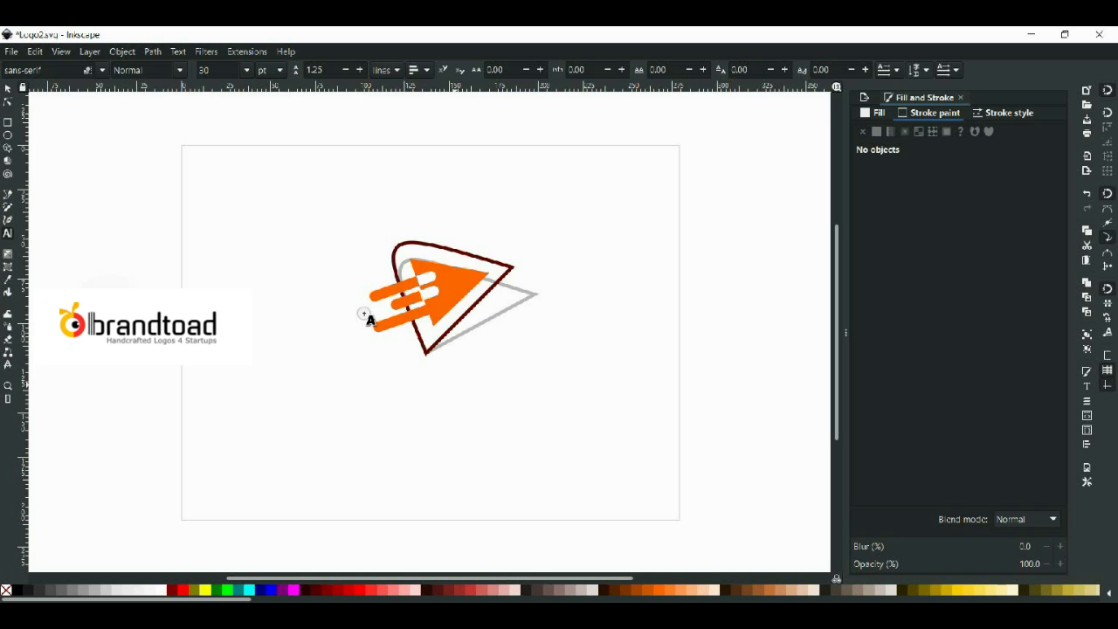
text(BOOKLUTY)
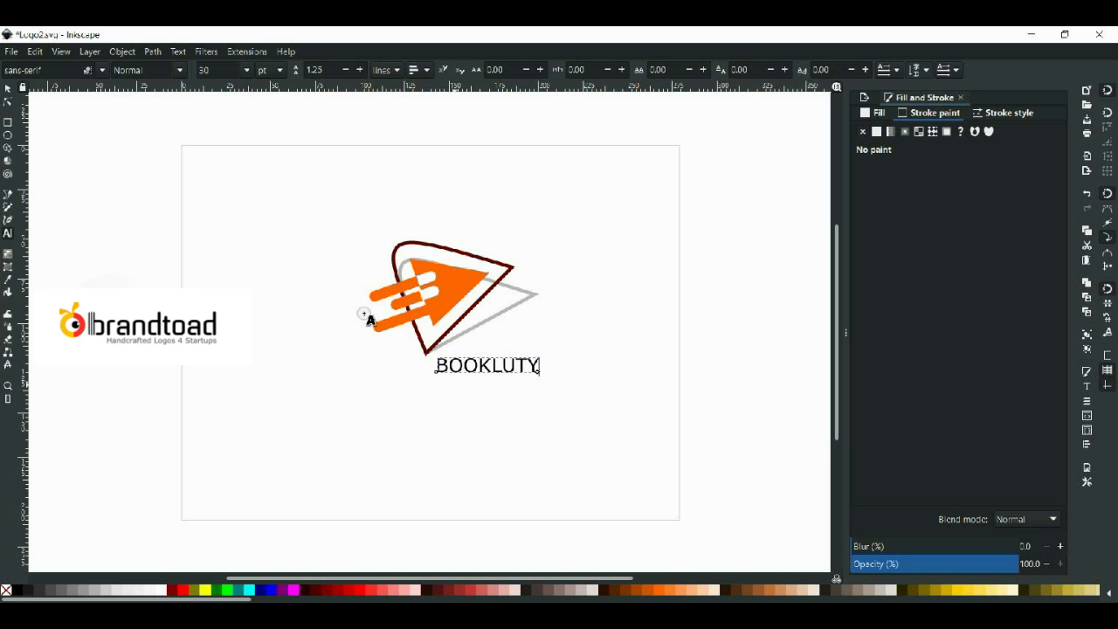
click(177, 70)
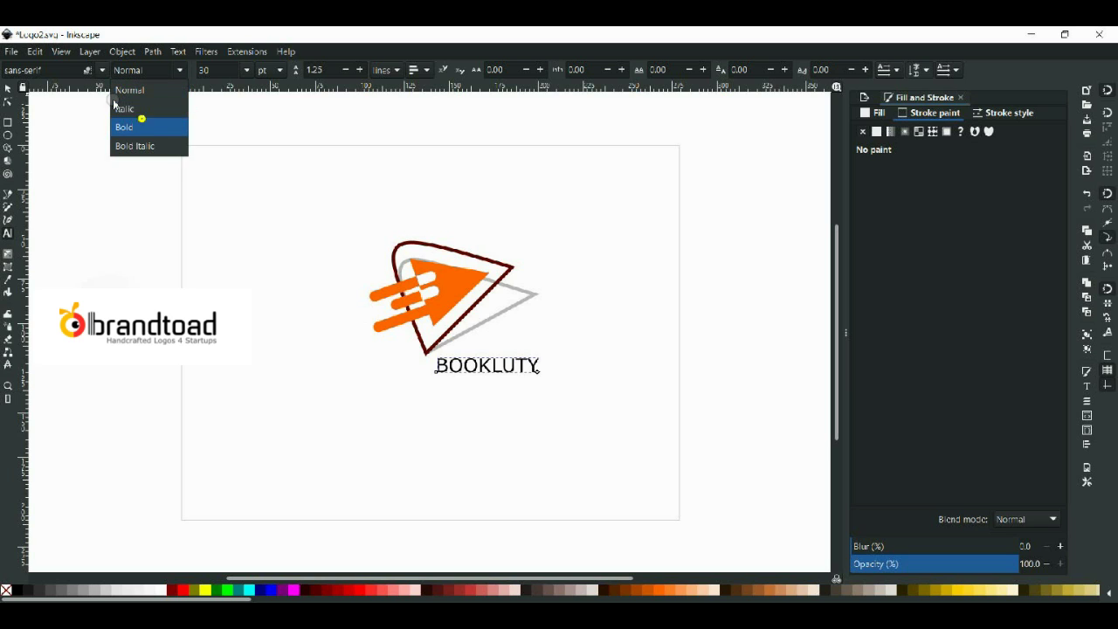
click(138, 127)
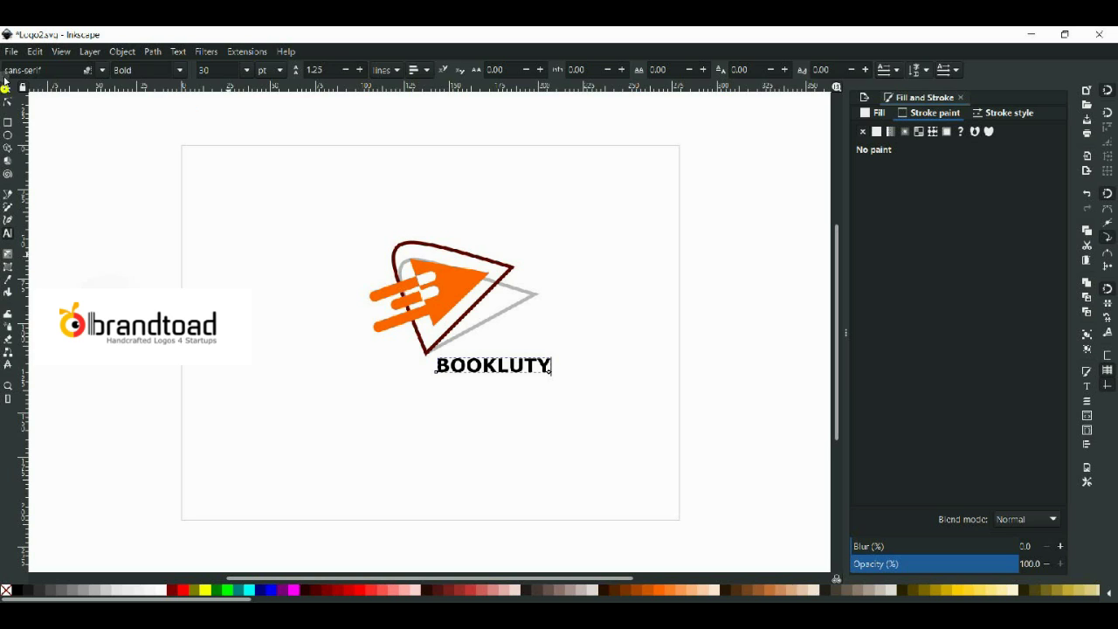
click(7, 90)
drag(514, 367, 503, 369)
- Scale the whole arrow mark down to about 69 mm wide and centre it above the BOOKLUTY text
drag(329, 204, 573, 358)
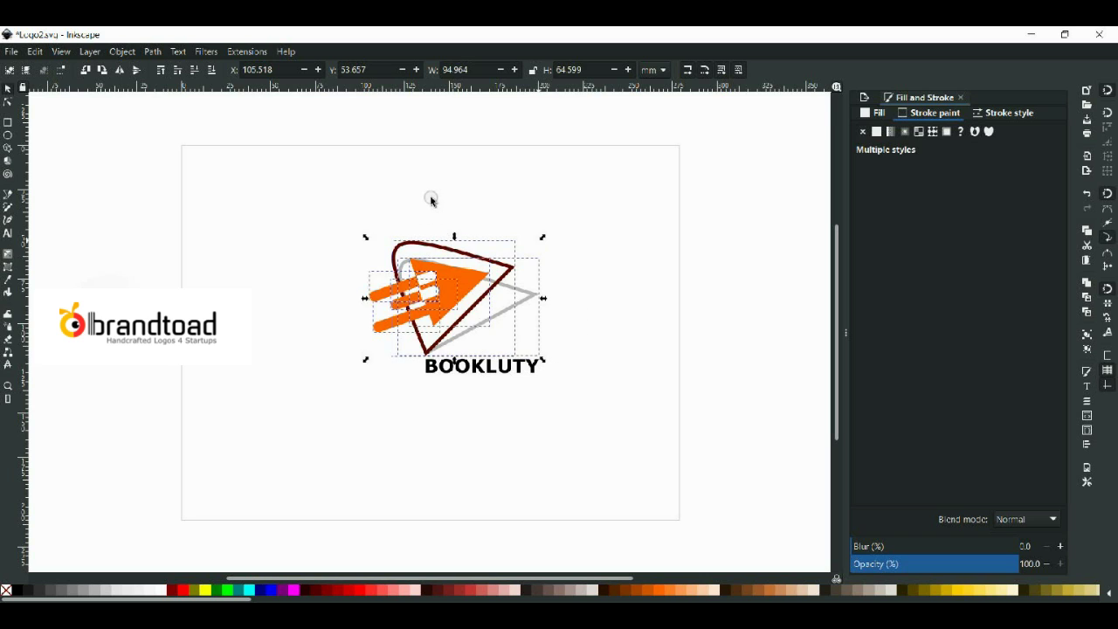
drag(366, 237, 410, 250)
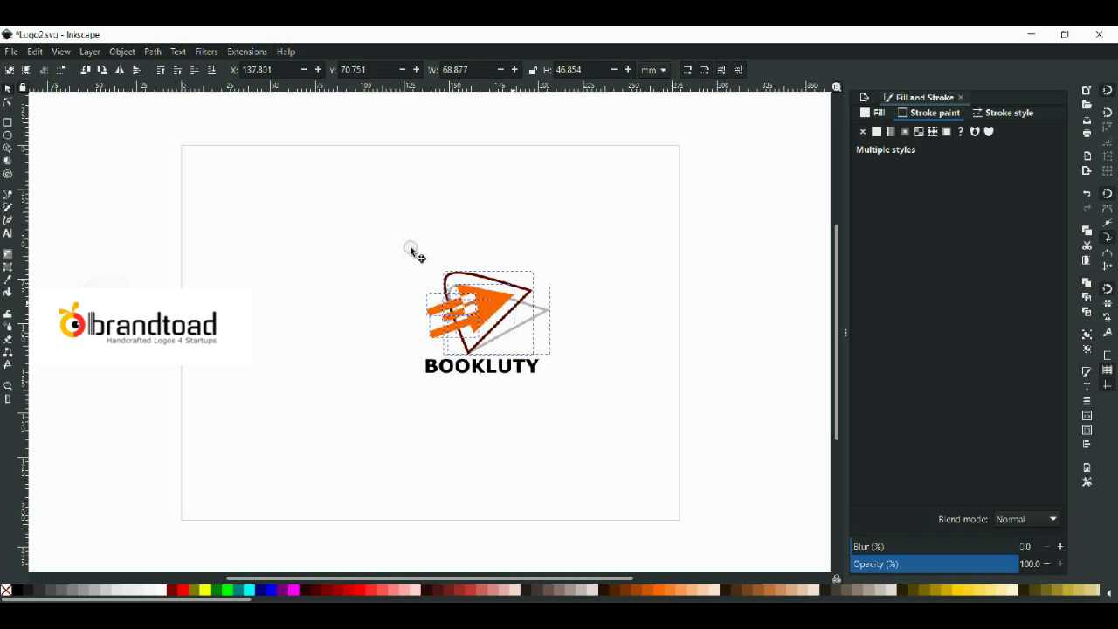
drag(513, 303, 507, 304)
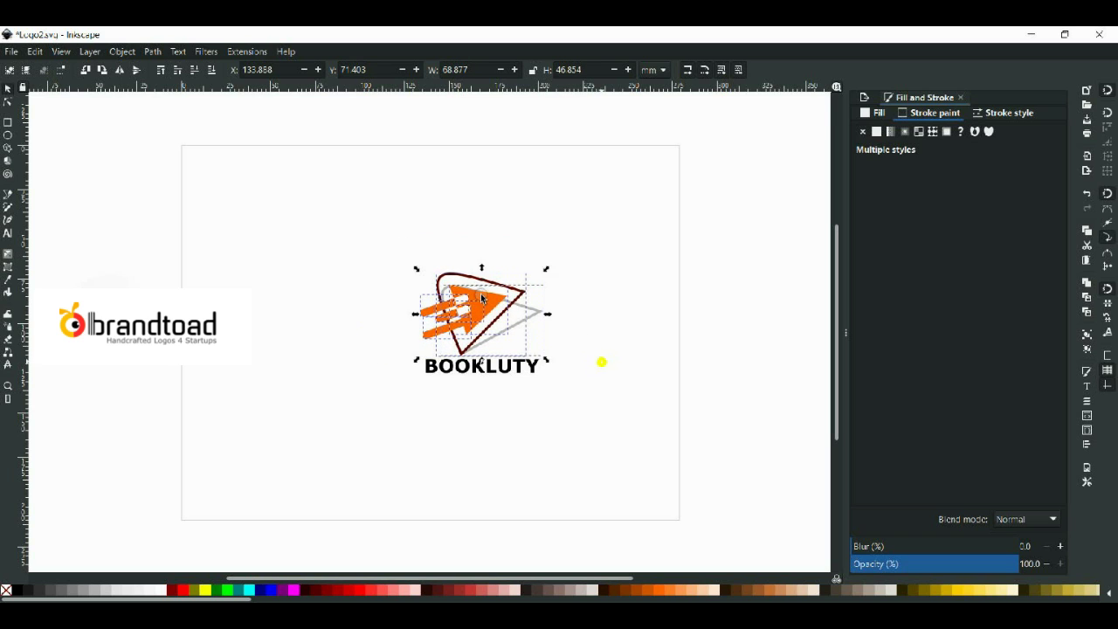
- Select the mark and text together, enlarge them to about 118 mm wide and position them near the page centre
shift+click(484, 341)
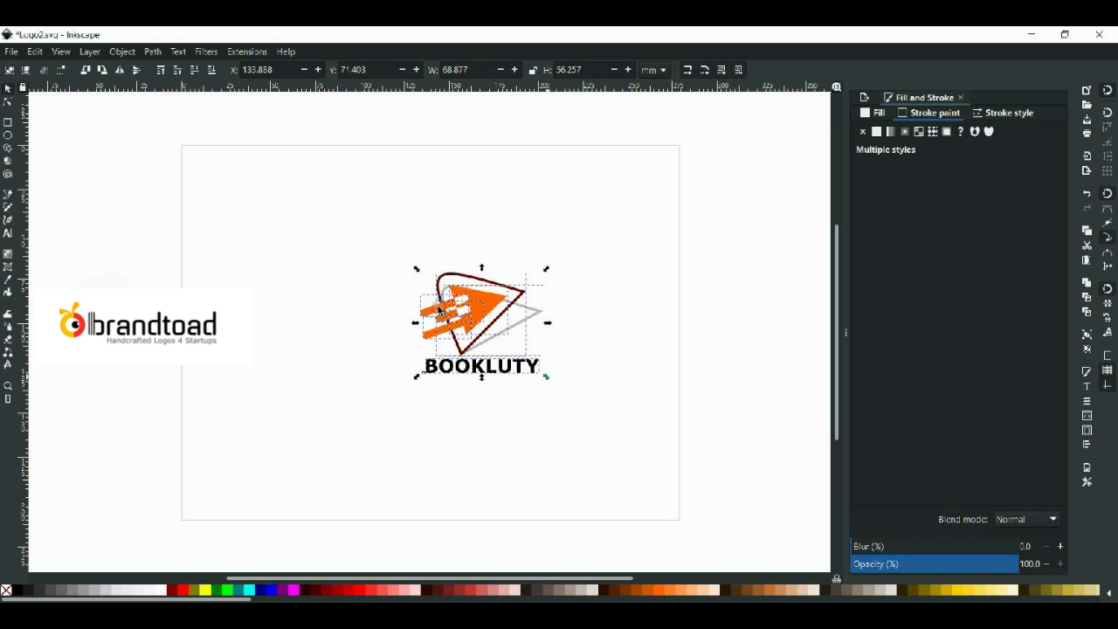
drag(438, 306, 473, 335)
drag(402, 262, 388, 265)
click(636, 342)
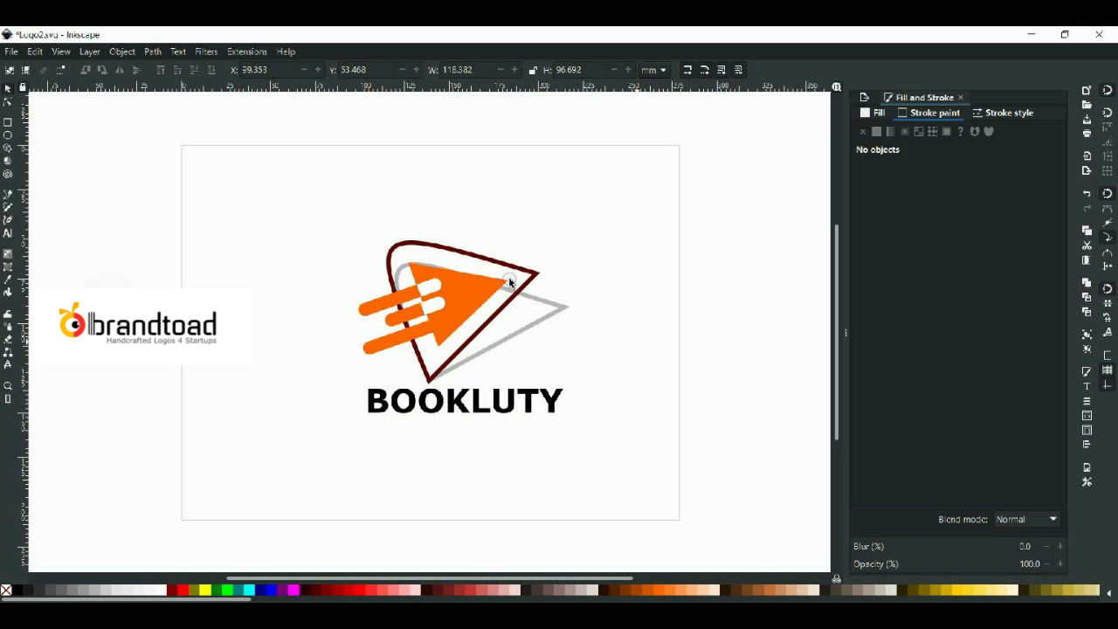